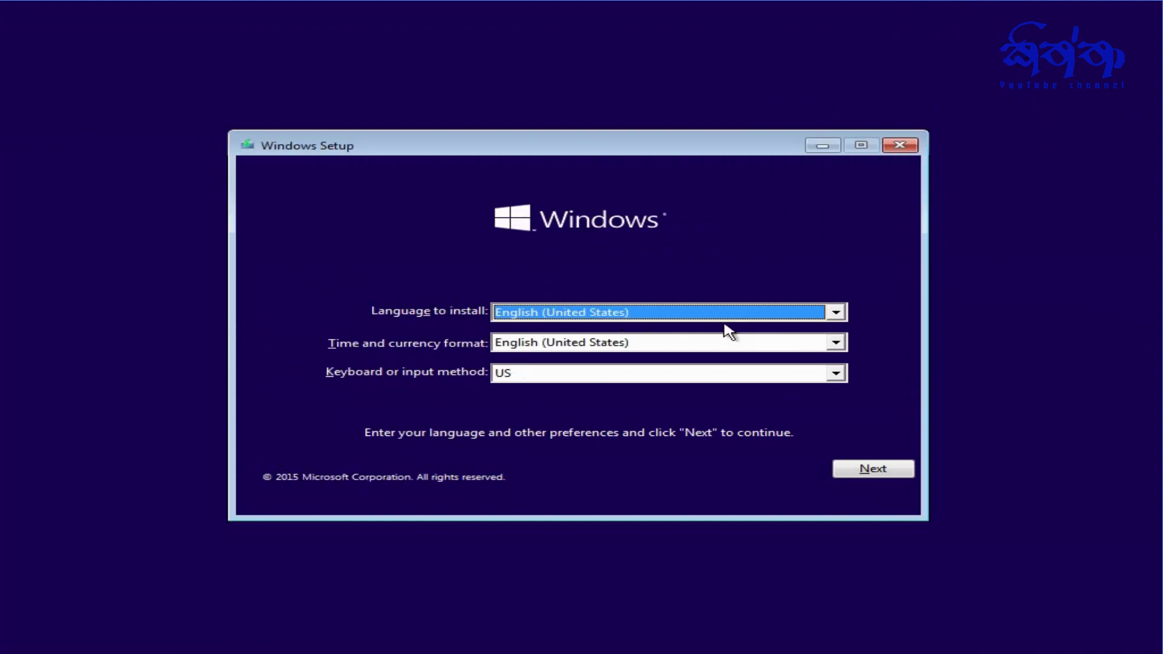
# - Examine the available installation languages and the time and currency formats
pyautogui.click(844, 316)
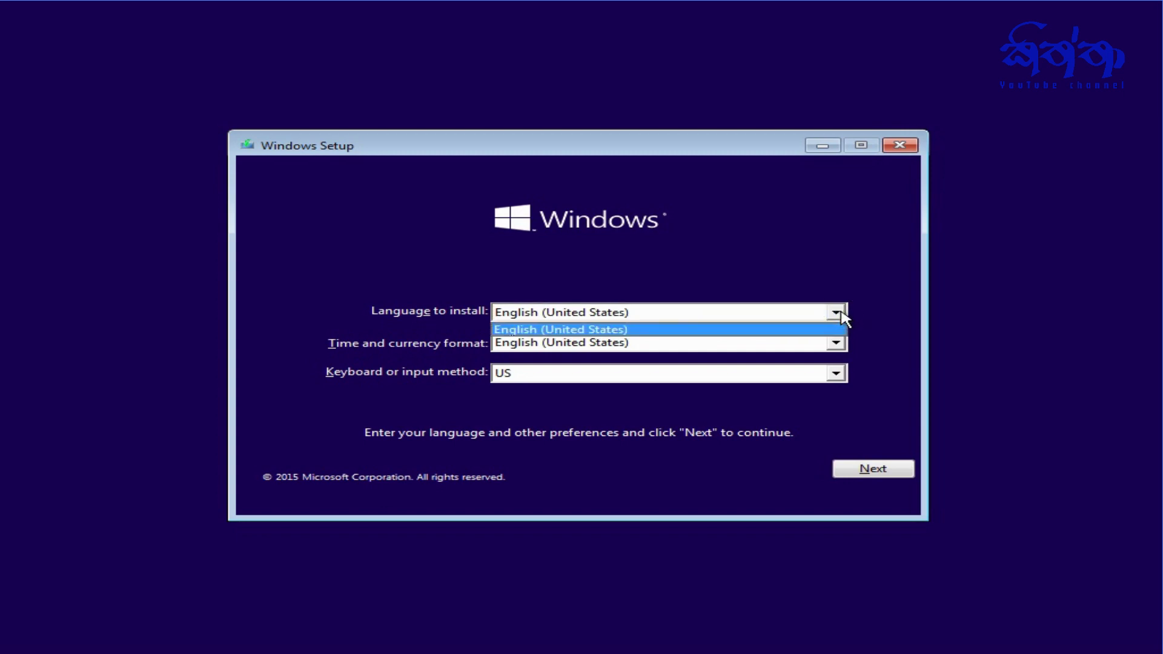
pyautogui.click(844, 315)
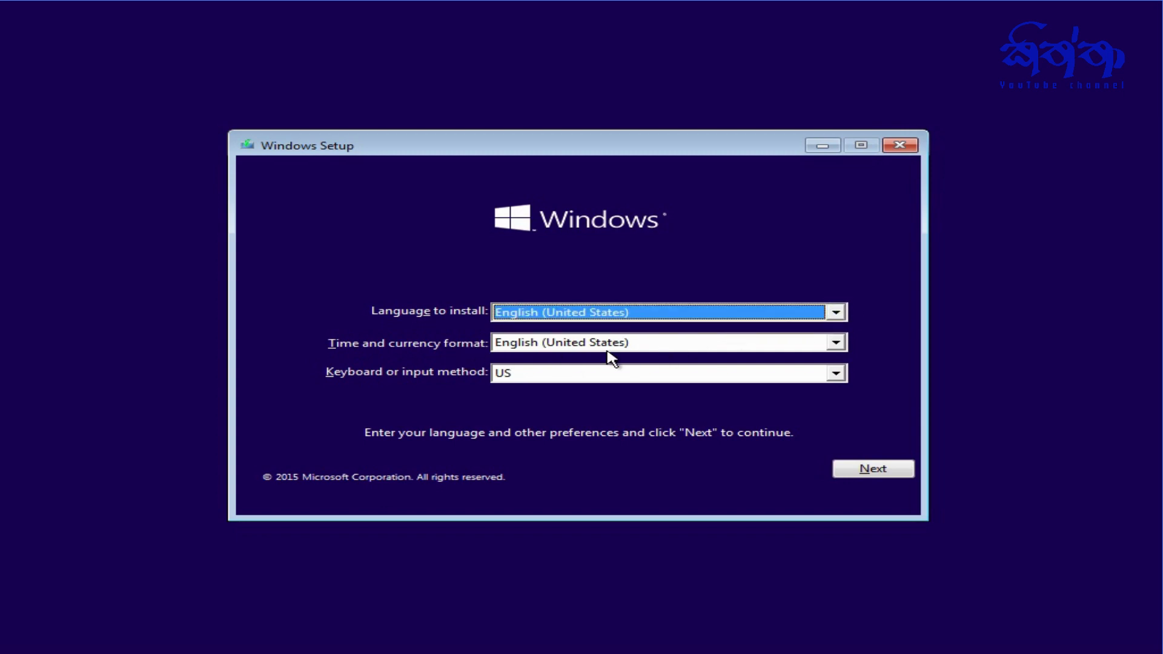
pyautogui.click(837, 342)
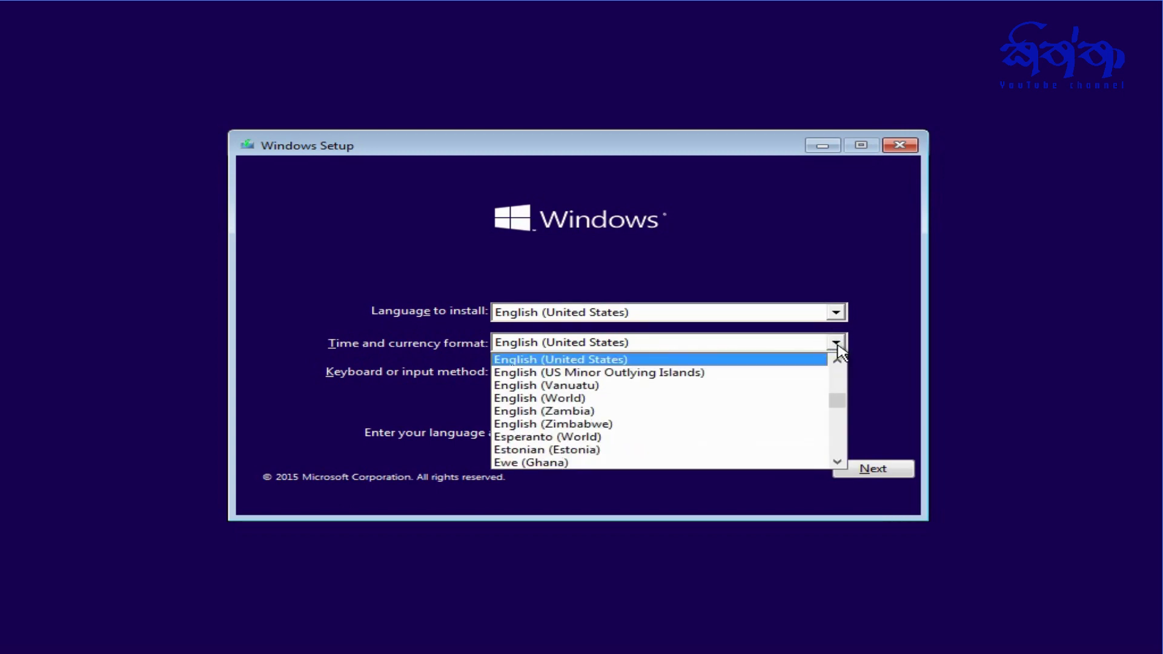
pyautogui.scroll(-2, 795, 400)
pyautogui.scroll(-12, 795, 403)
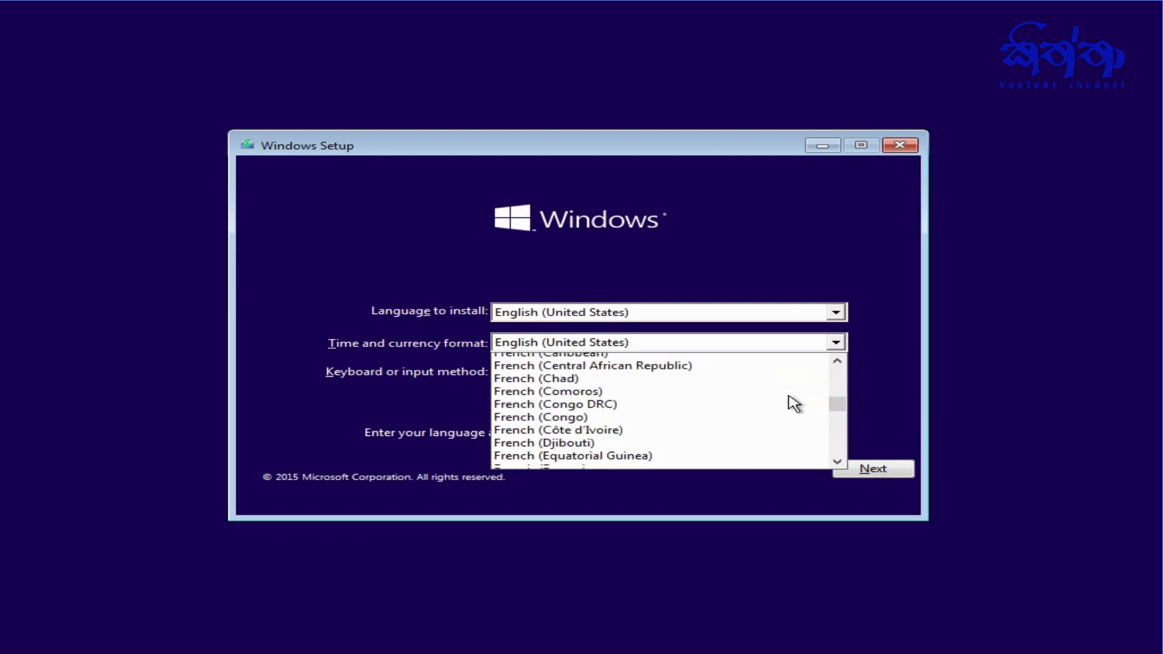
pyautogui.scroll(2, 794, 404)
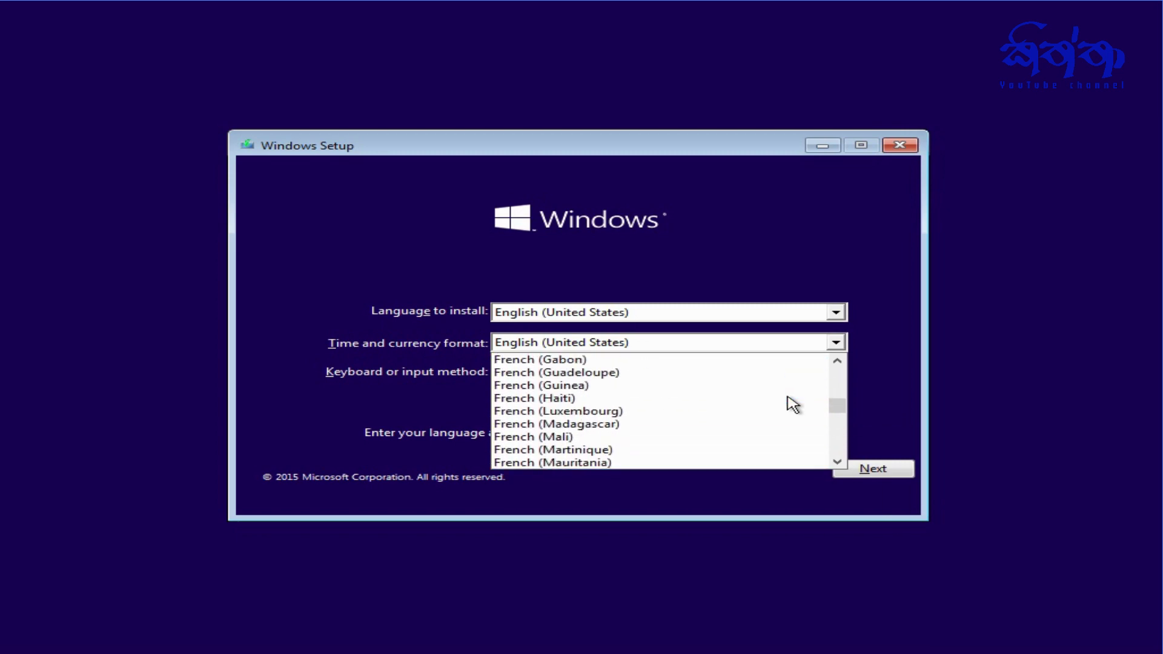
pyautogui.scroll(-5, 793, 405)
pyautogui.scroll(-10, 770, 409)
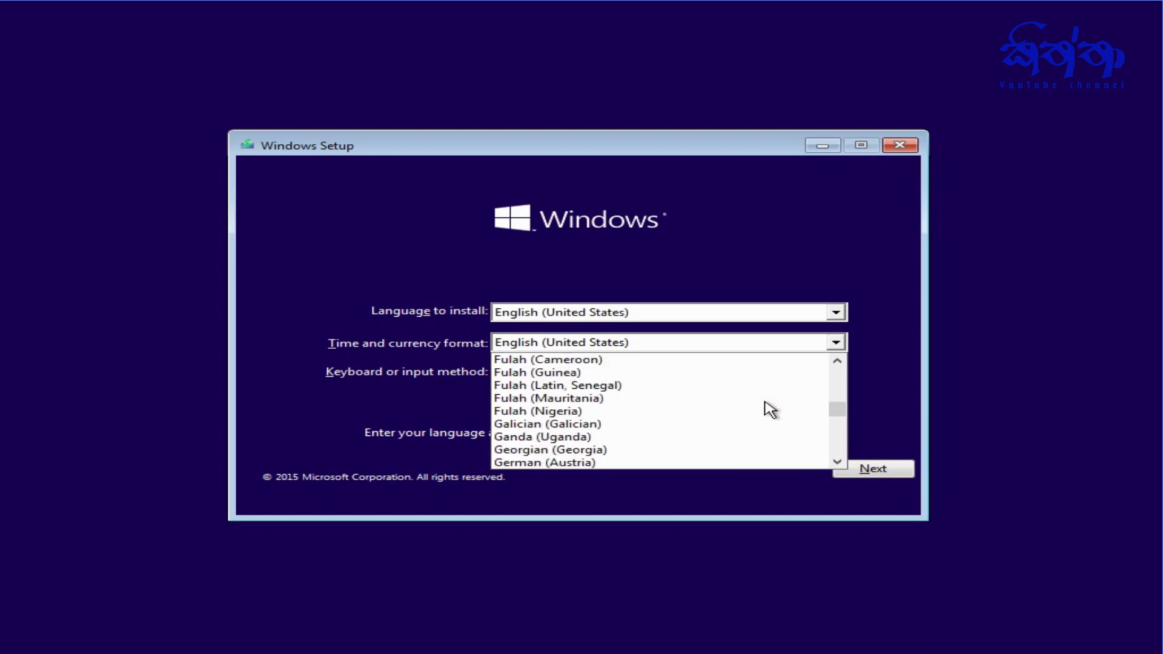
pyautogui.scroll(-10, 770, 410)
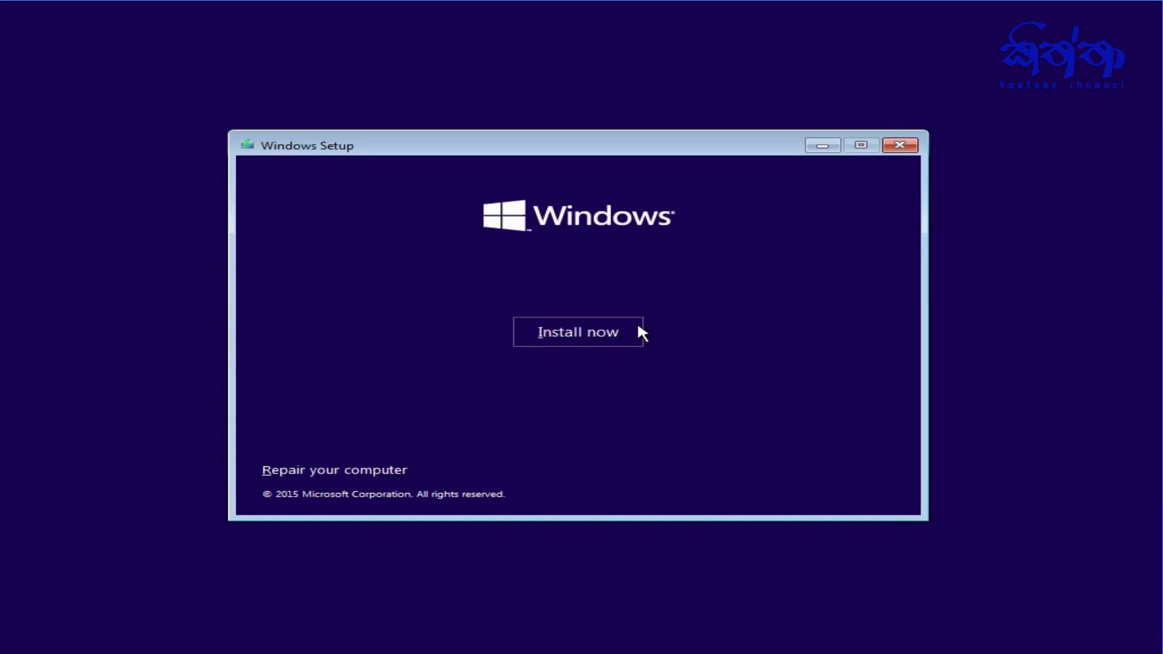
# - Start the installation without a product key, choosing Windows 10 Pro x64 as the operating system
pyautogui.click(564, 332)
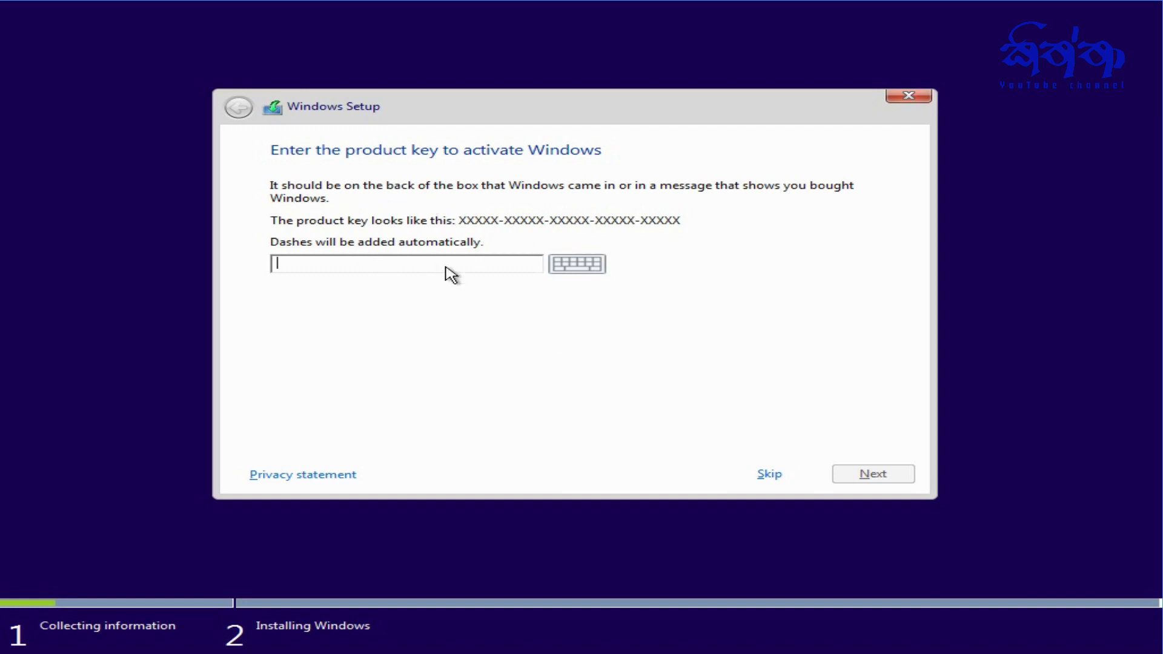
pyautogui.click(770, 475)
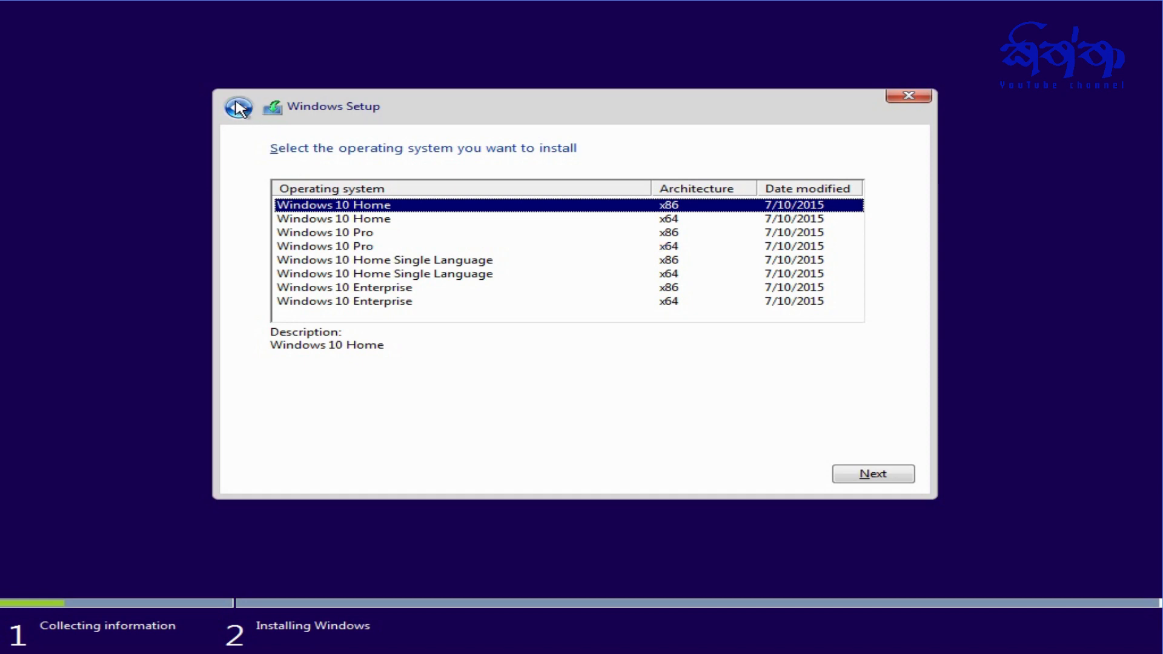
pyautogui.click(353, 248)
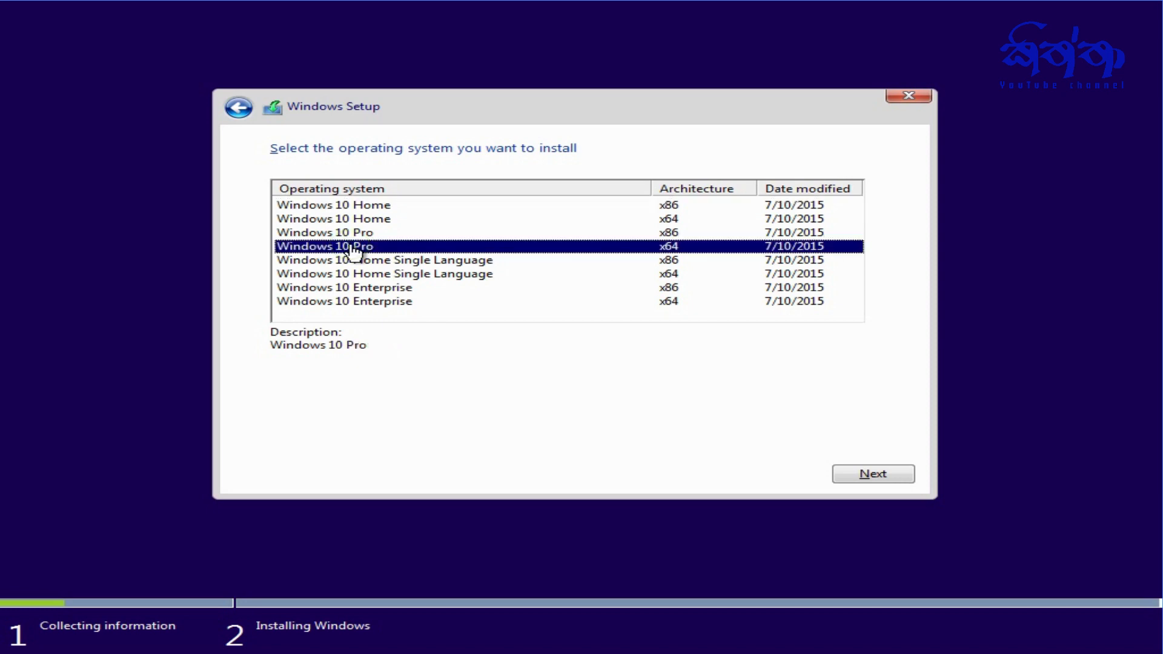
pyautogui.click(896, 476)
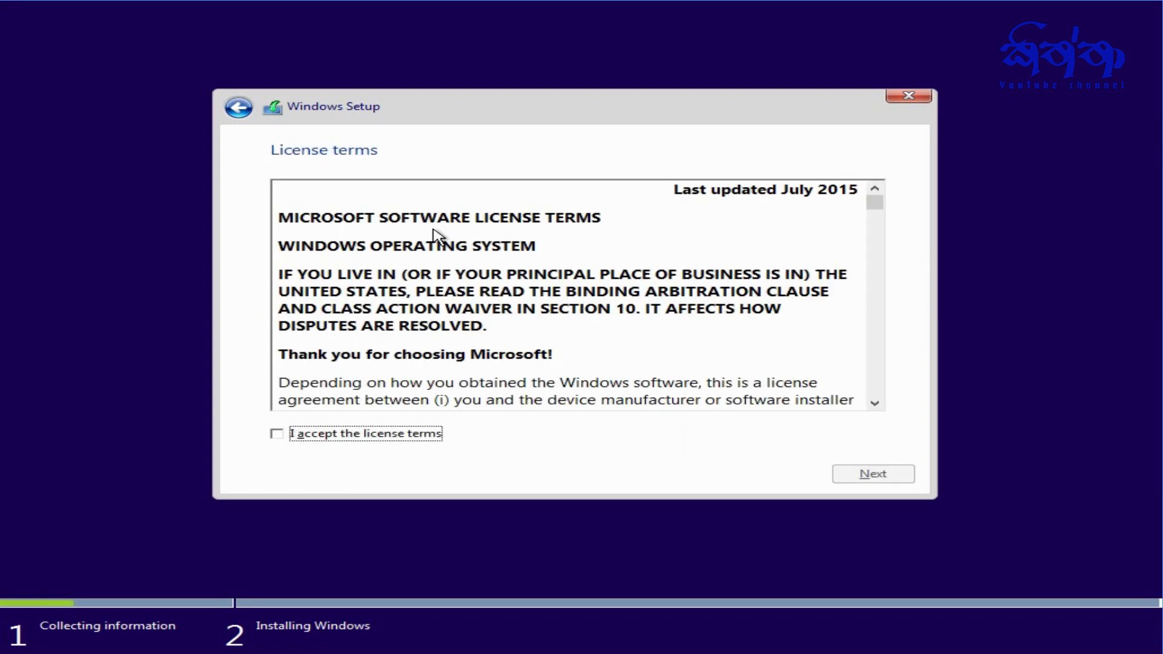
# - Accept the license terms and choose the custom installation that installs Windows only
pyautogui.scroll(-5, 507, 275)
pyautogui.scroll(-10, 509, 273)
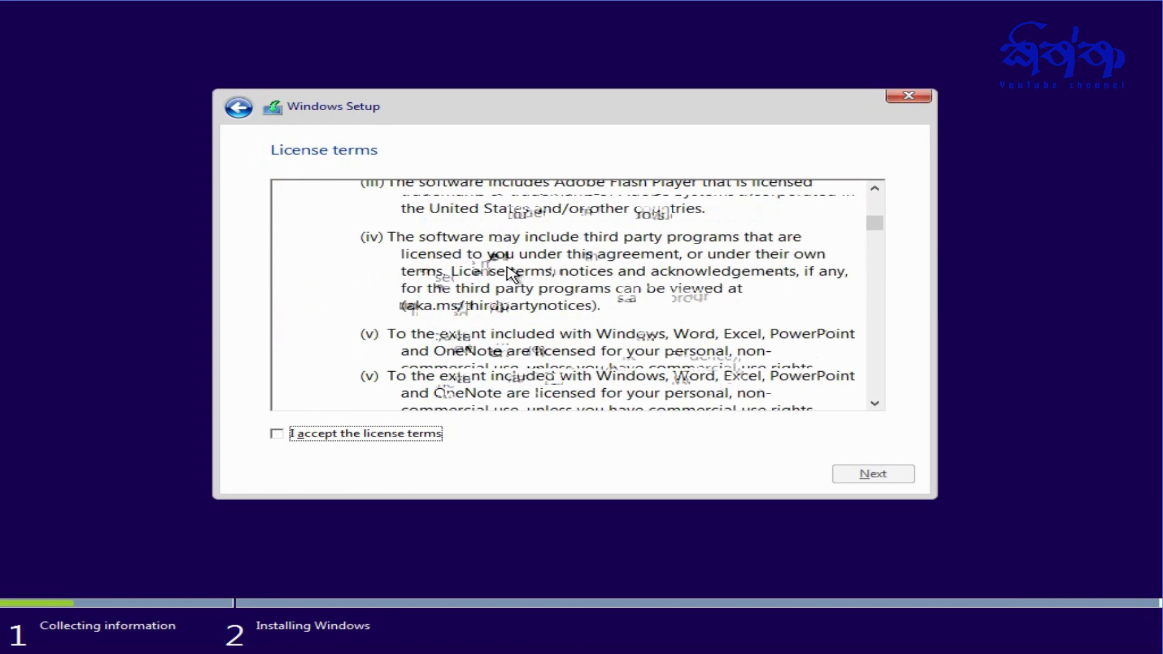
pyautogui.click(277, 434)
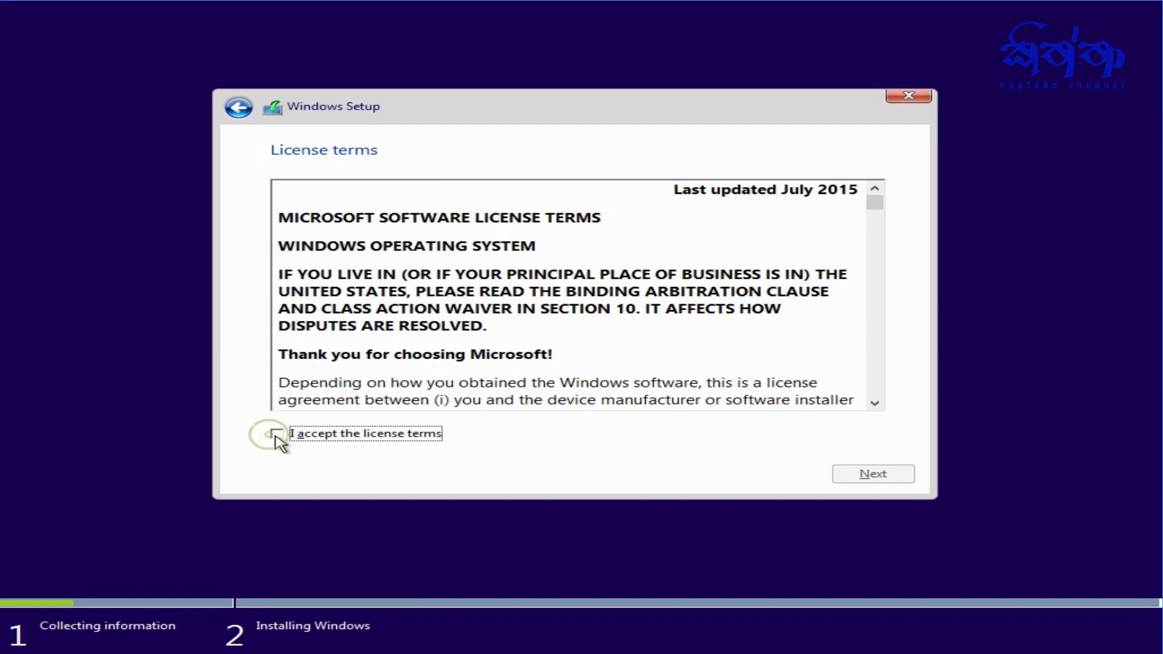
pyautogui.click(843, 476)
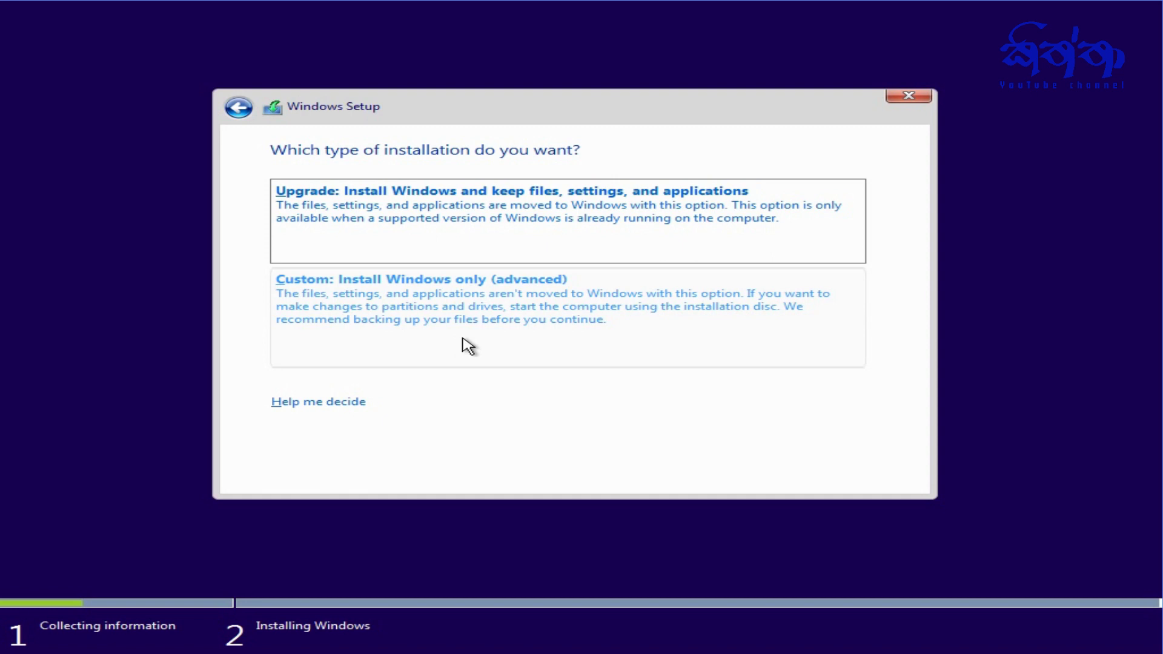
pyautogui.click(435, 320)
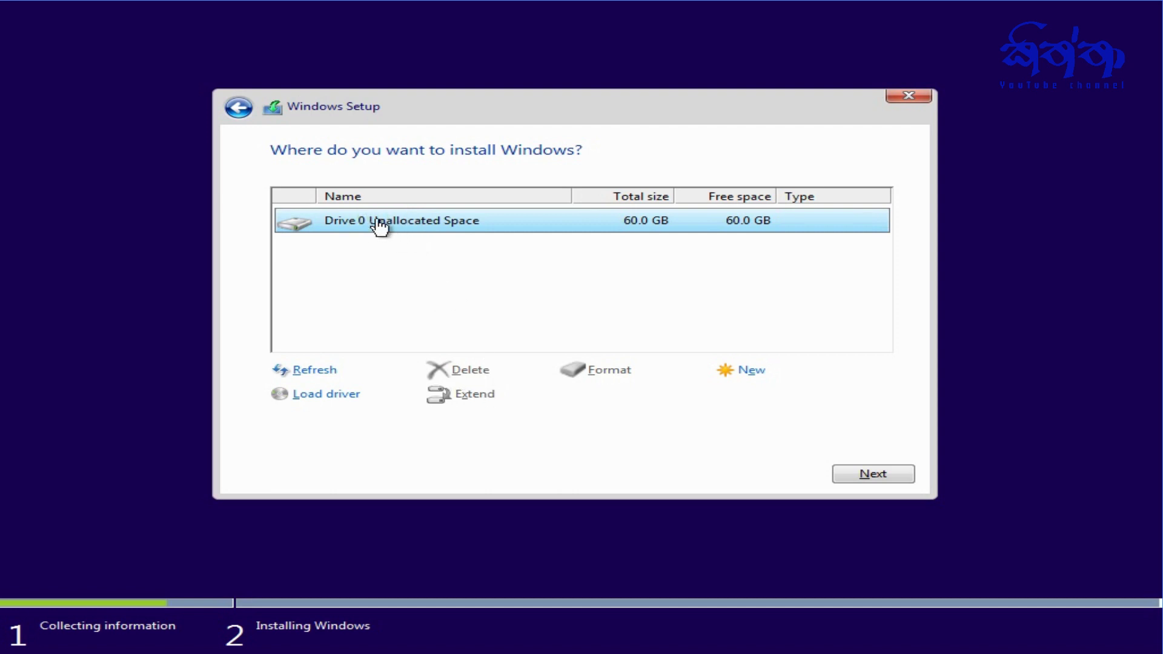
# - Create a new partition with a size of 30000 MB in the unallocated space of Drive 0
pyautogui.click(752, 370)
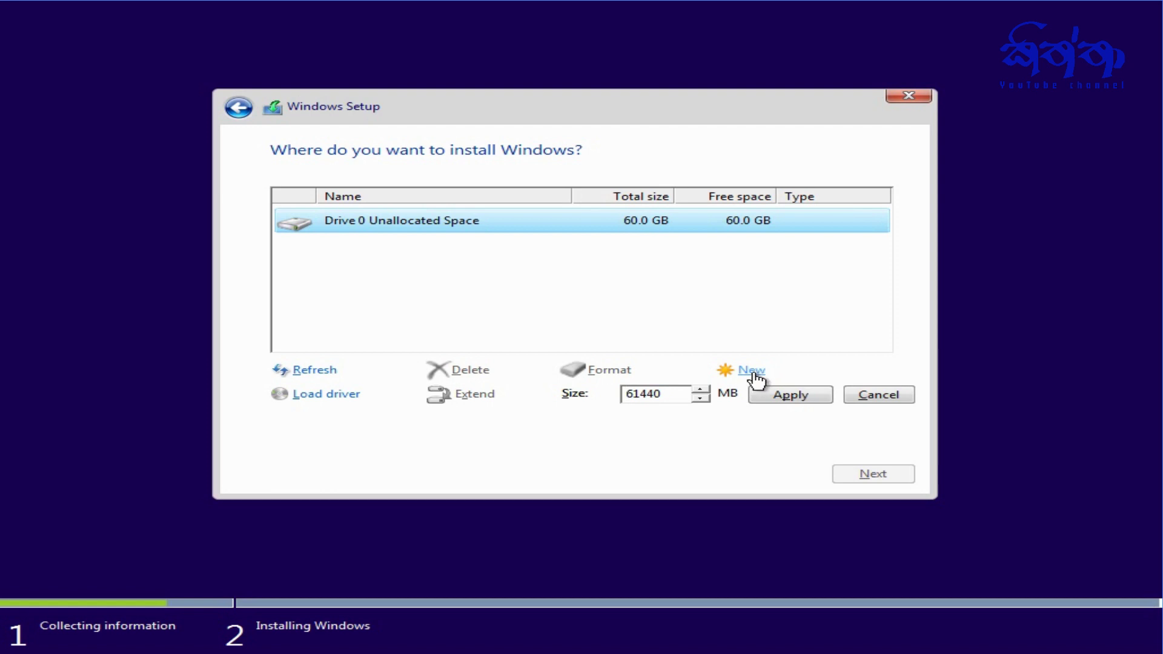
pyautogui.moveTo(667, 400); pyautogui.dragTo(628, 395)
pyautogui.click(883, 462)
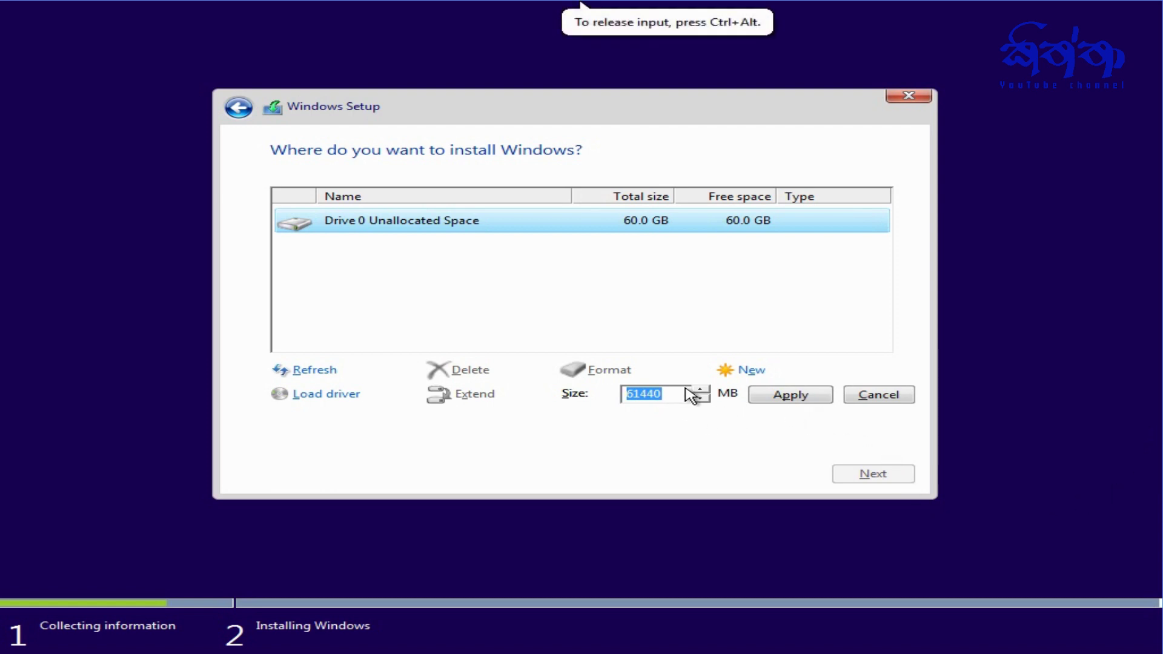
pyautogui.moveTo(683, 402); pyautogui.dragTo(627, 394)
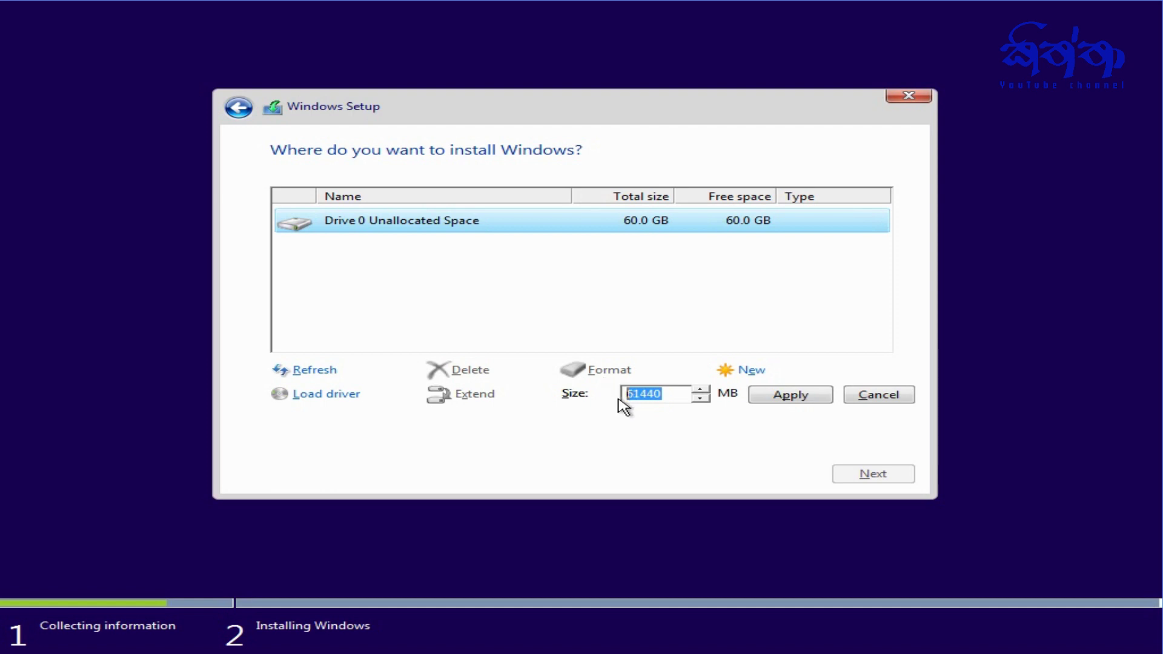
pyautogui.doubleClick(686, 395)
pyautogui.write('5')
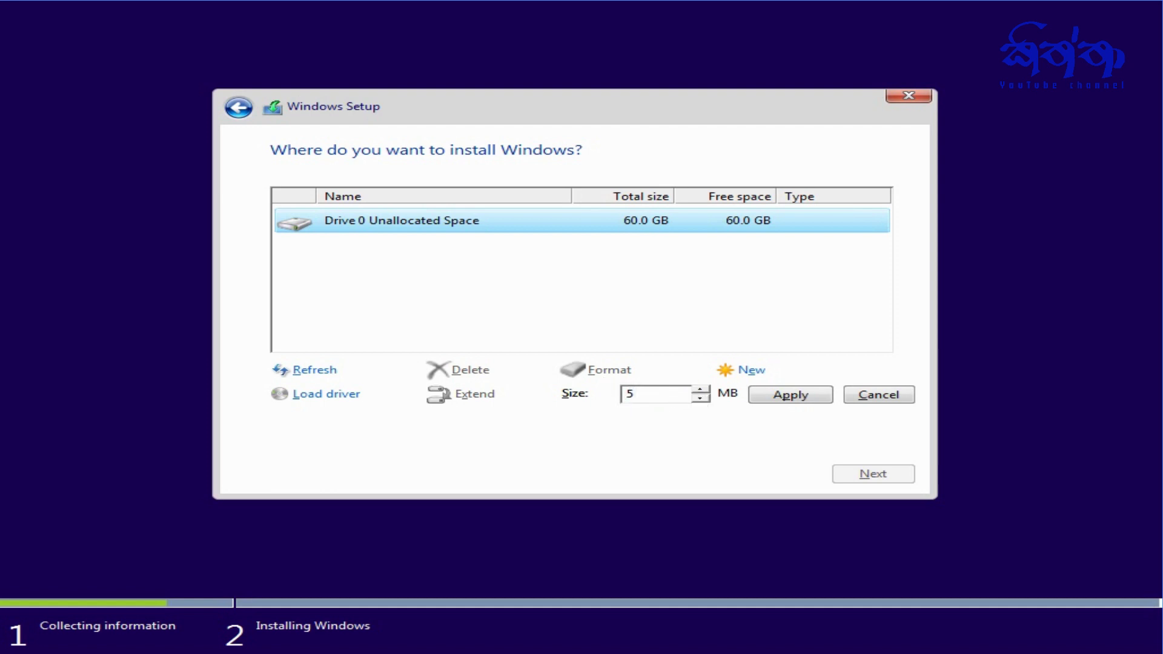
pyautogui.press('BackSpace')
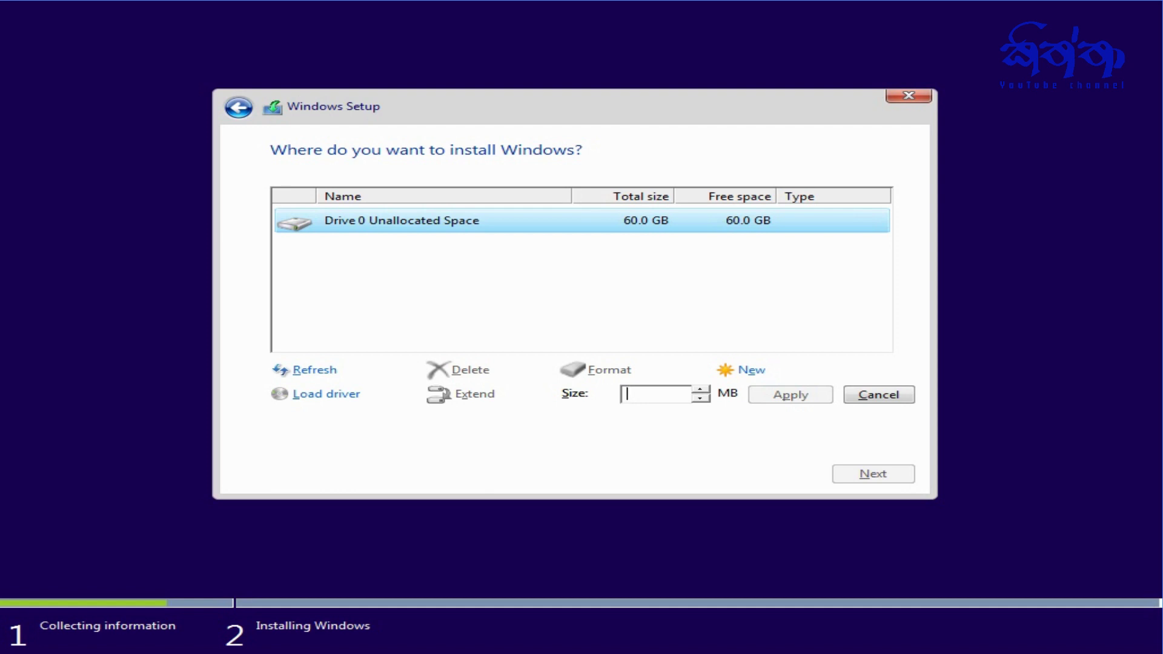
pyautogui.write('30000')
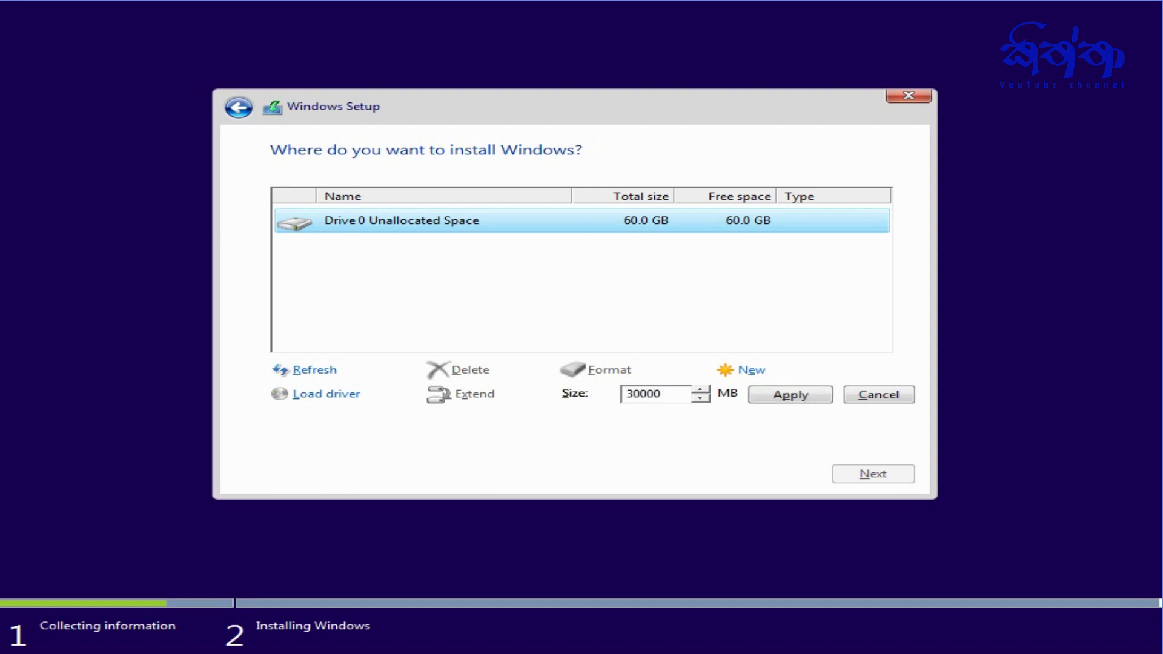
pyautogui.click(780, 401)
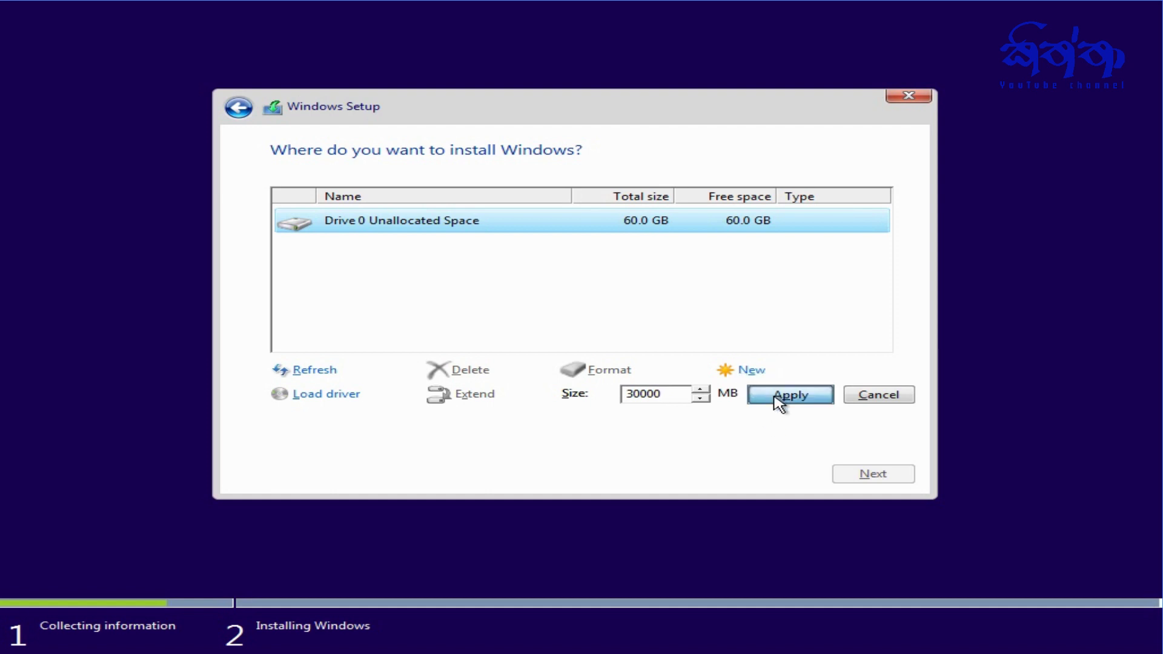
pyautogui.click(698, 398)
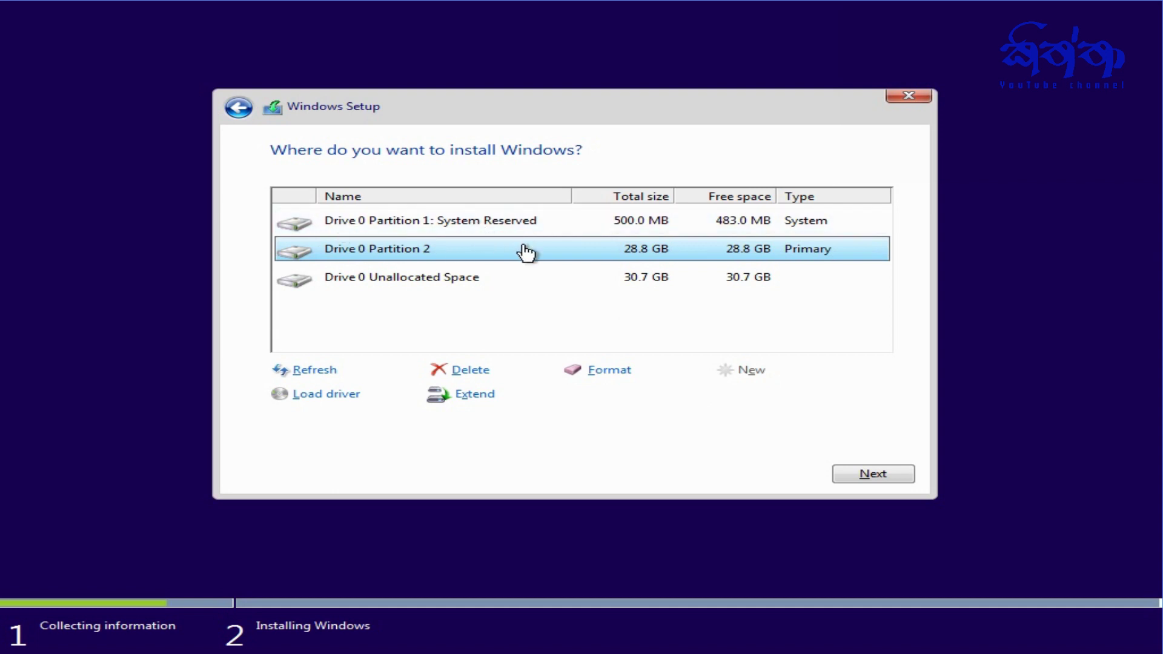
# - Create another partition from all the remaining unallocated space on Drive 0, with a size of 31439 MB
pyautogui.click(480, 221)
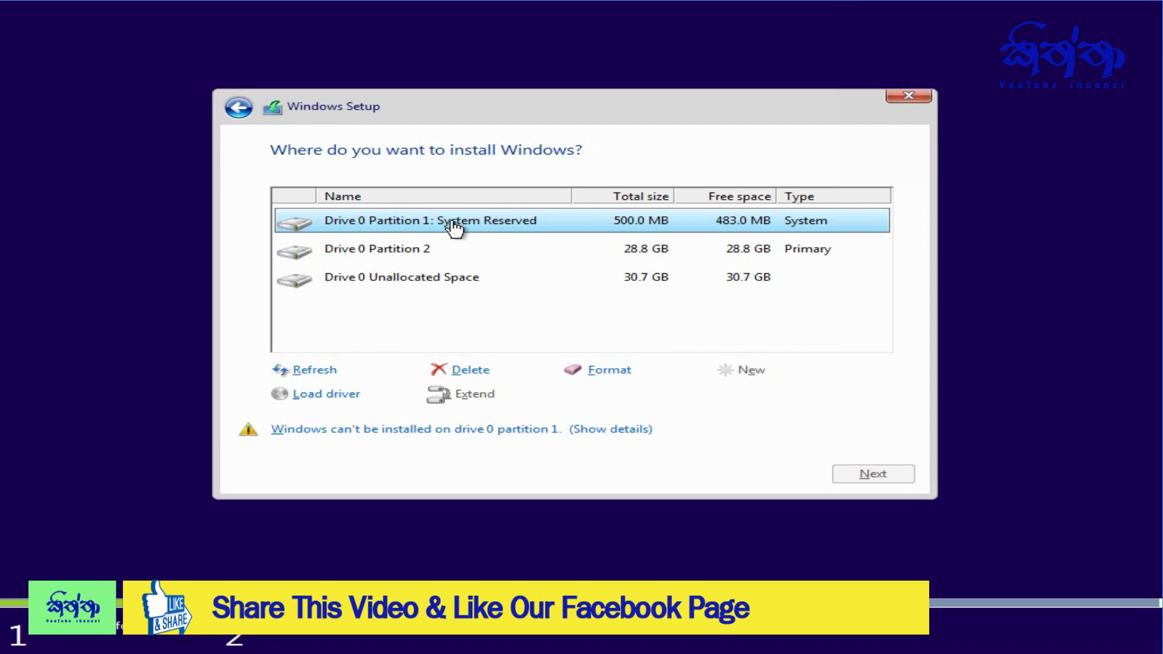
pyautogui.click(429, 250)
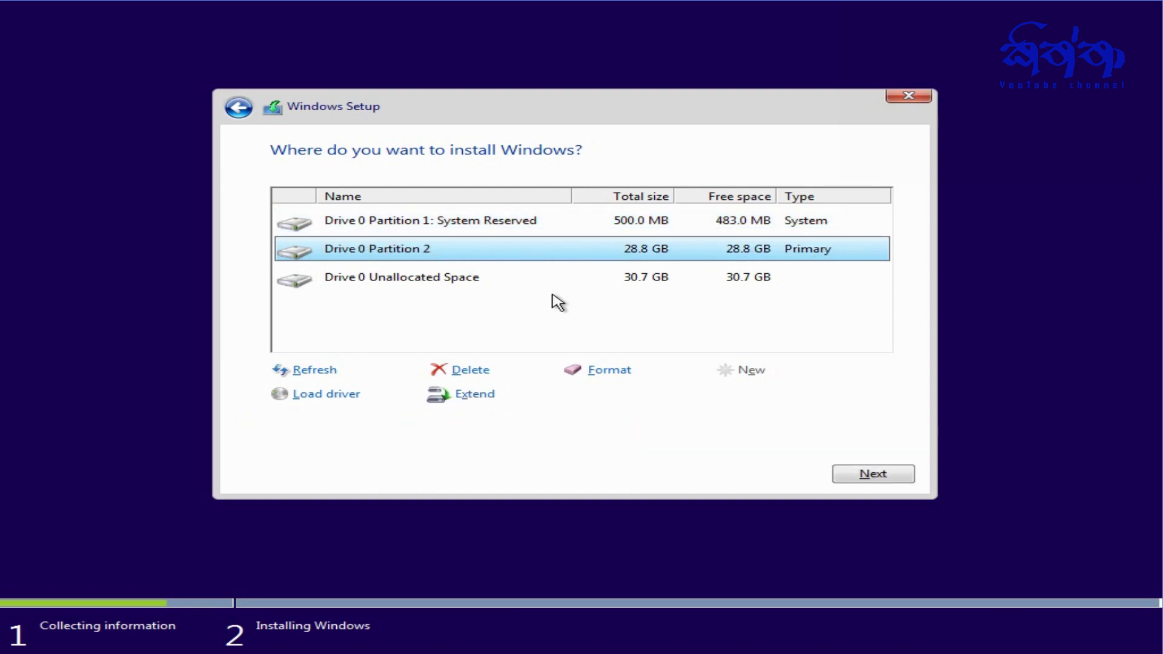
pyautogui.click(452, 280)
pyautogui.click(735, 369)
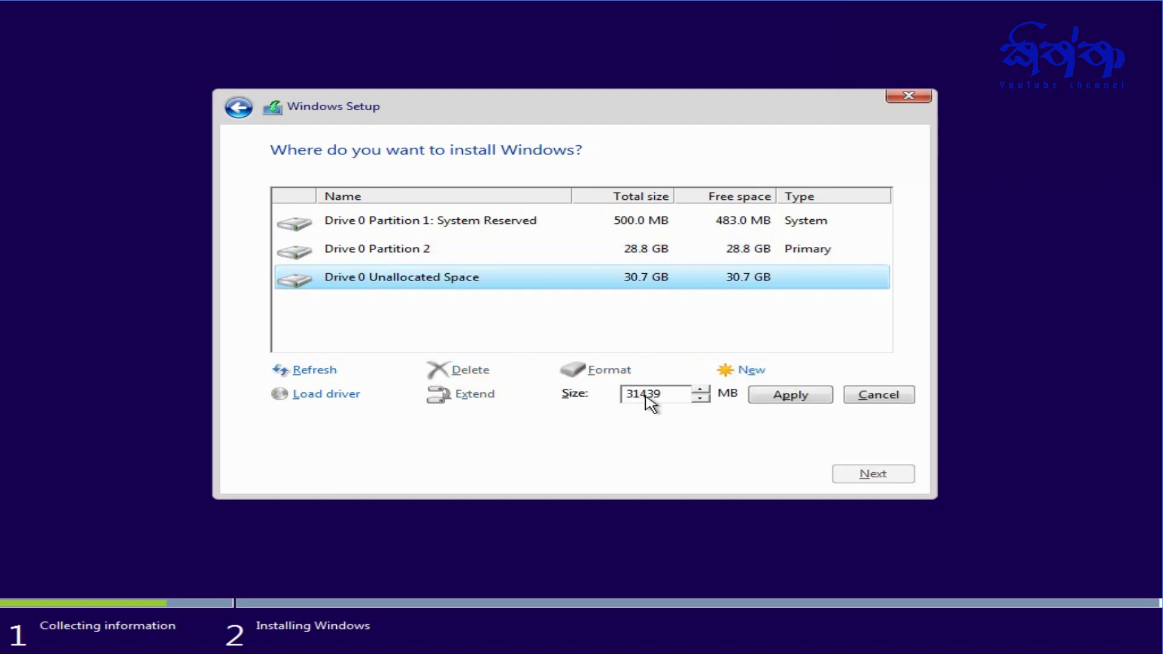
pyautogui.click(794, 400)
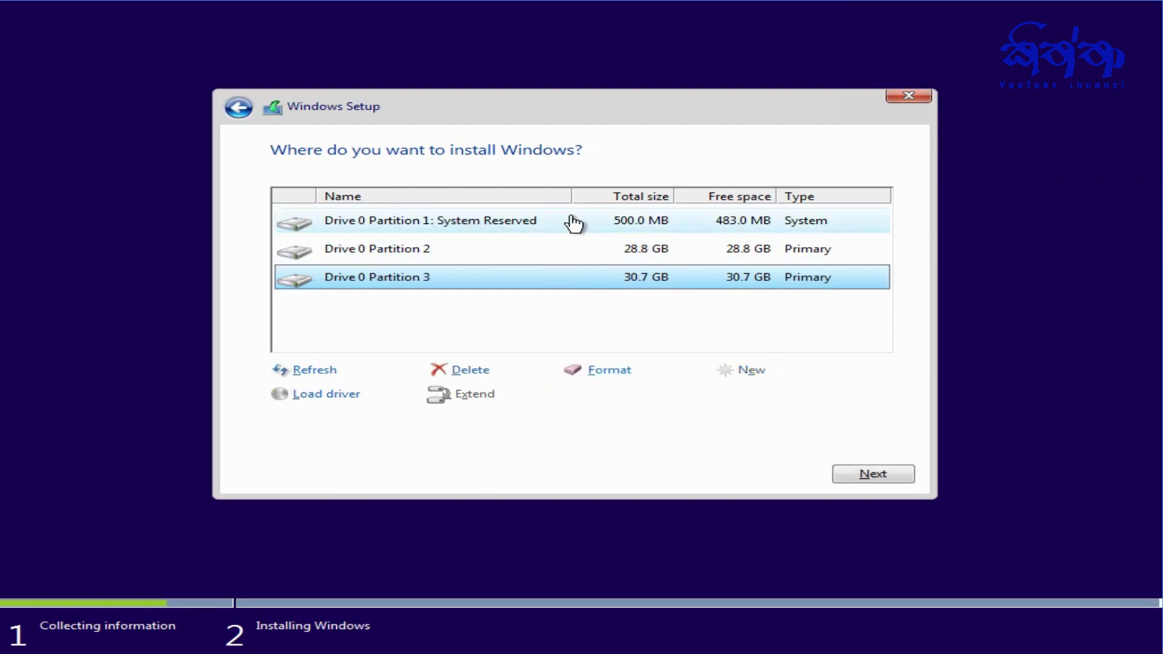
# - Select Drive 0 Partition 2 as the install location and start installing Windows on it
pyautogui.click(476, 257)
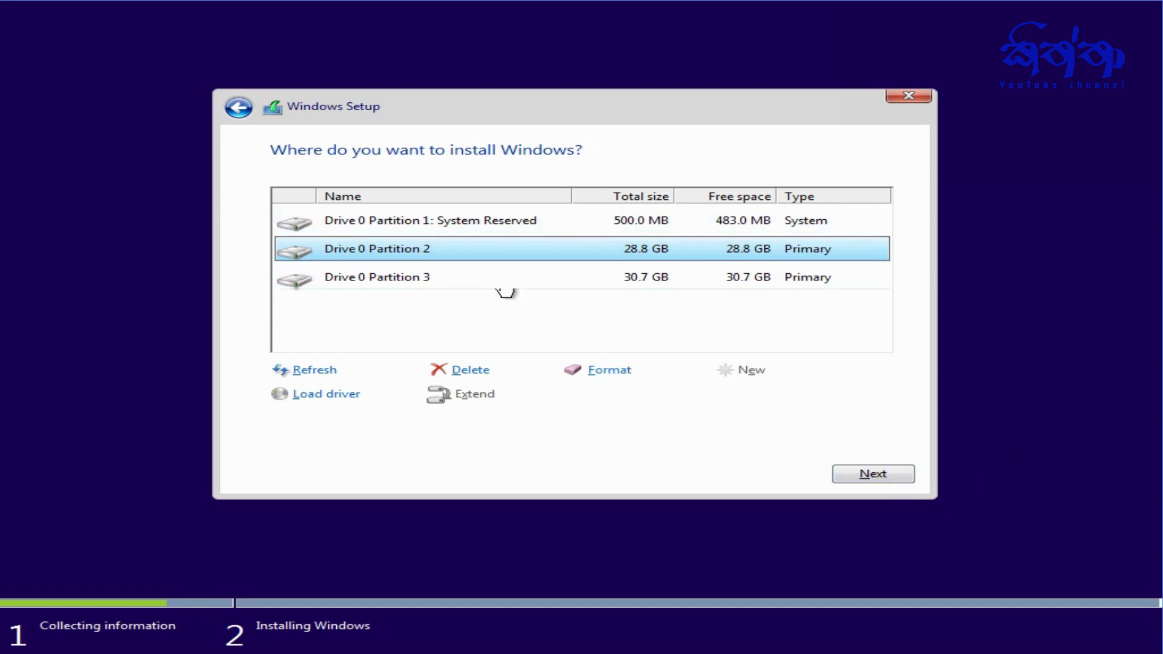
pyautogui.click(432, 283)
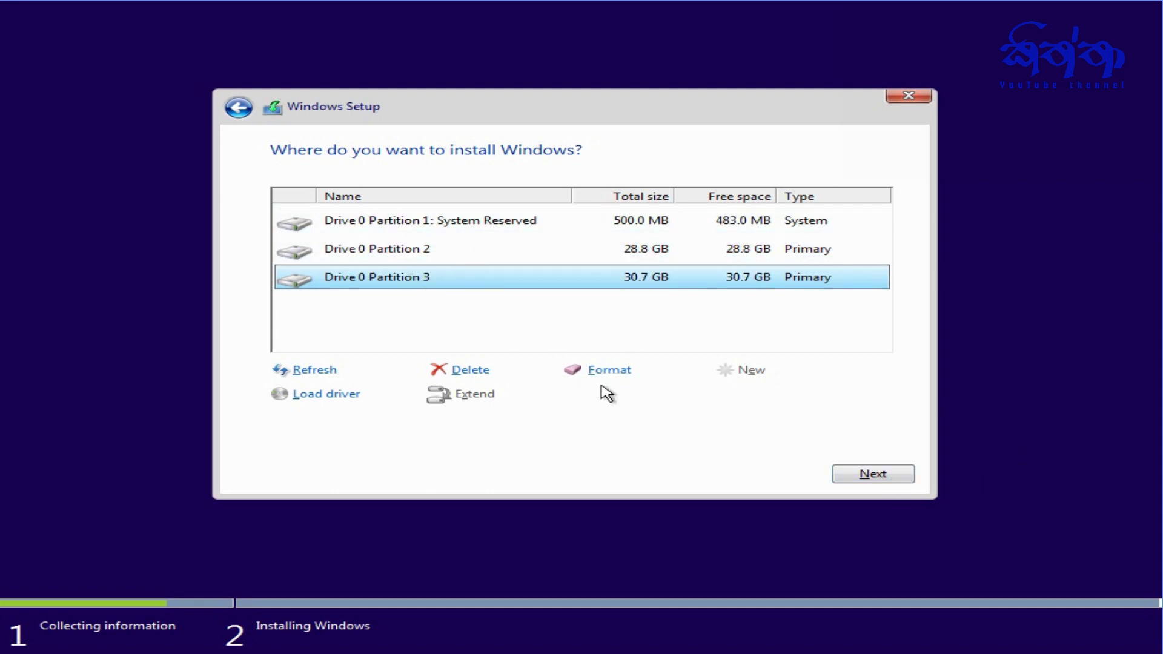
pyautogui.click(423, 253)
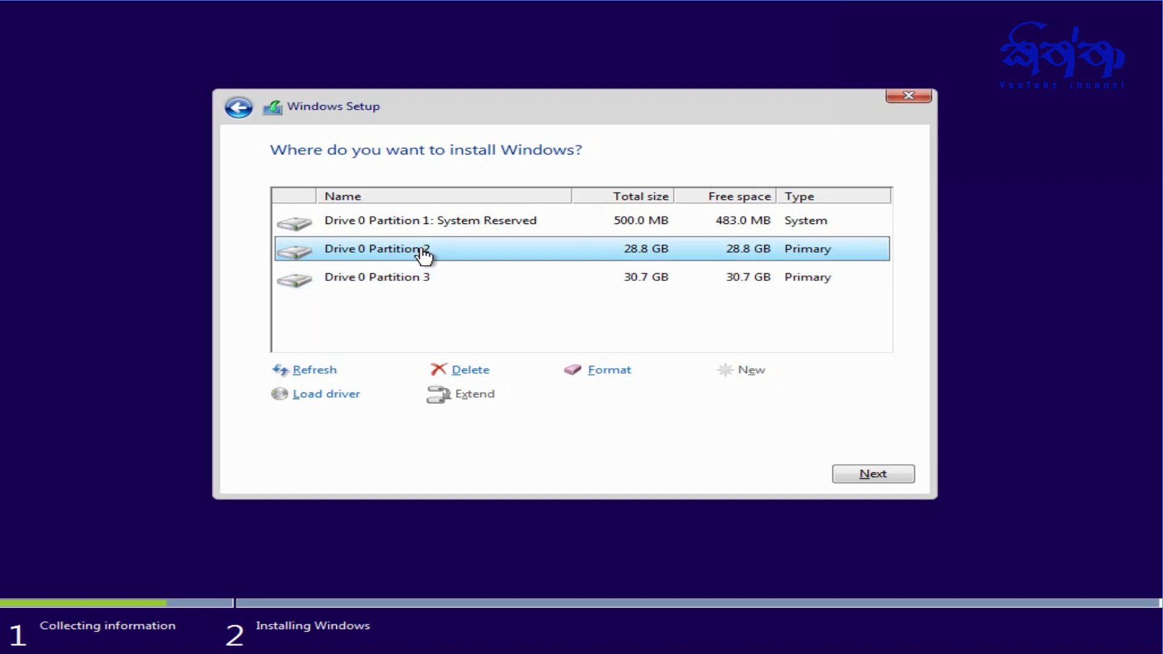
pyautogui.click(442, 280)
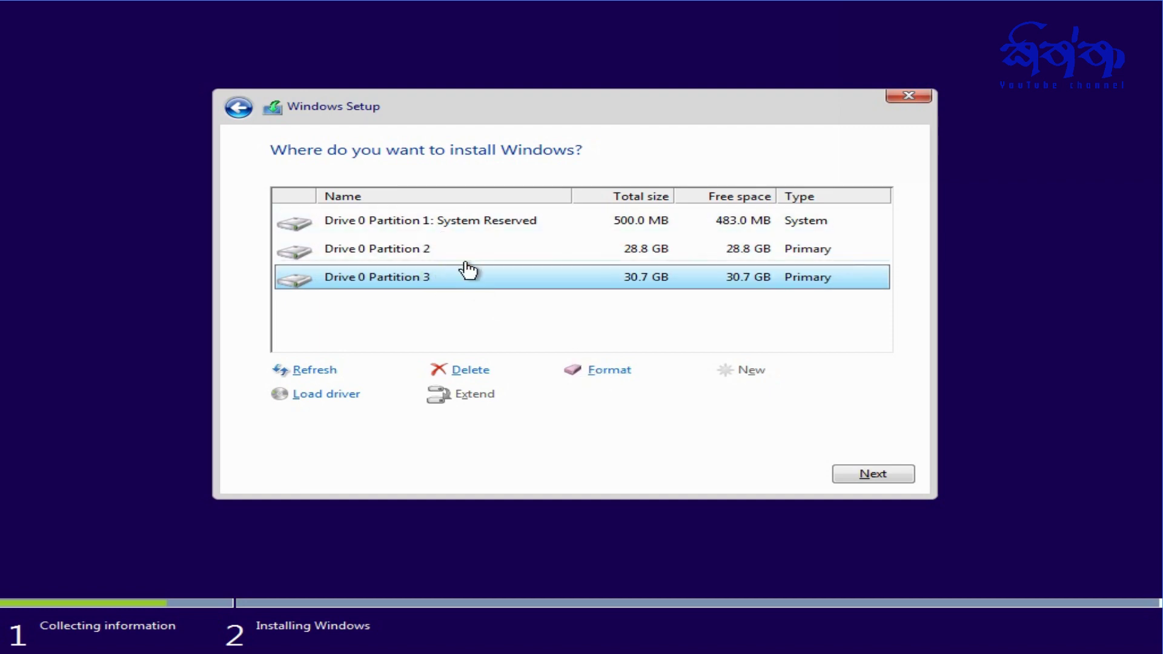
pyautogui.click(434, 251)
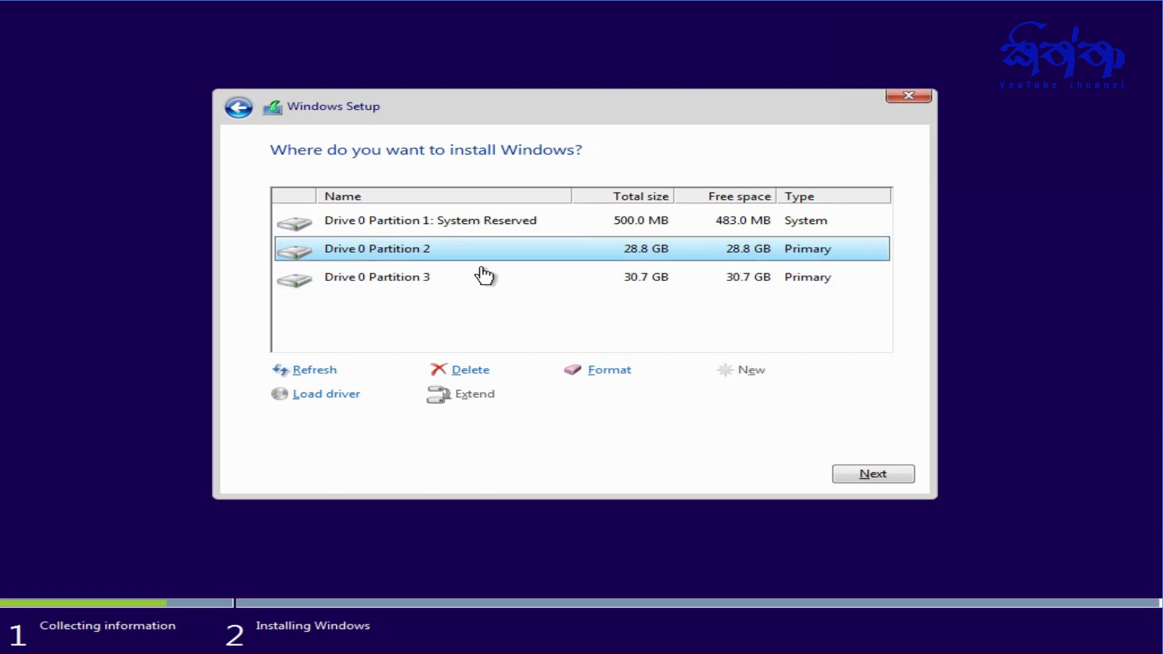
pyautogui.click(889, 479)
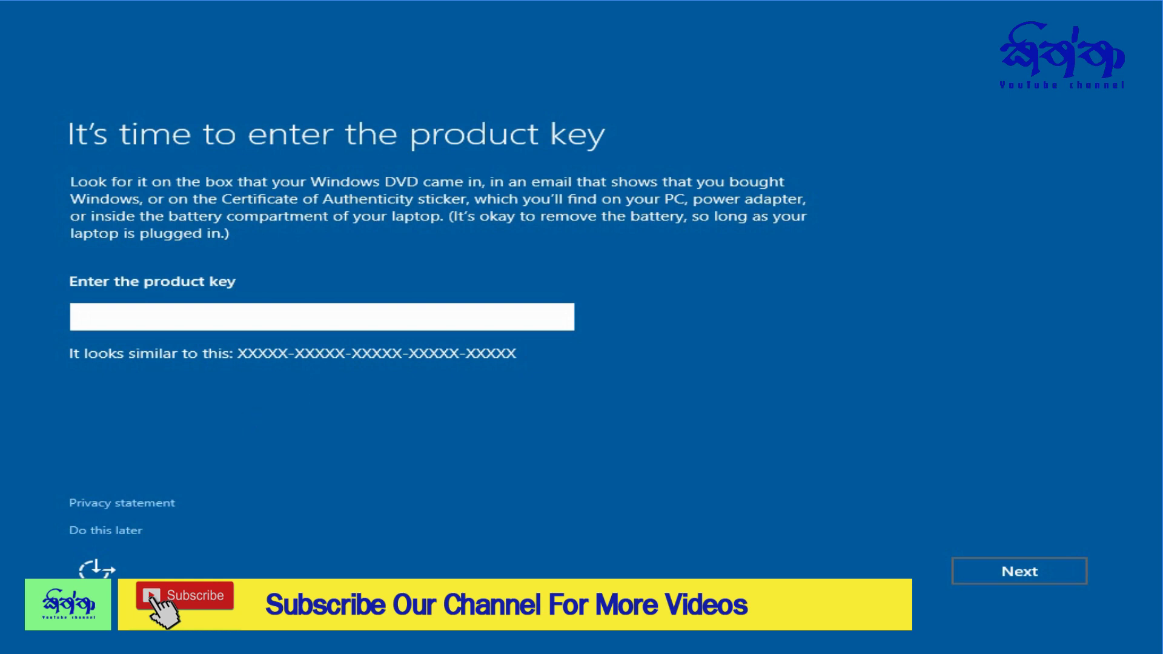
# - Postpone entering the product key and accept the Express settings
pyautogui.click(119, 532)
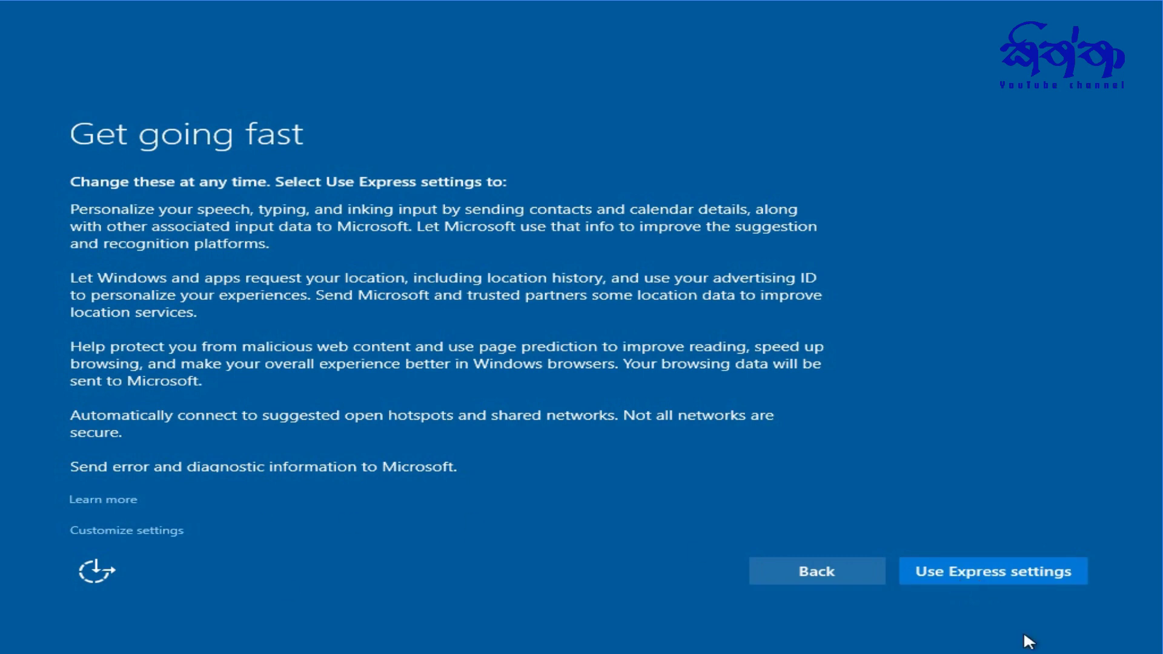
pyautogui.click(977, 574)
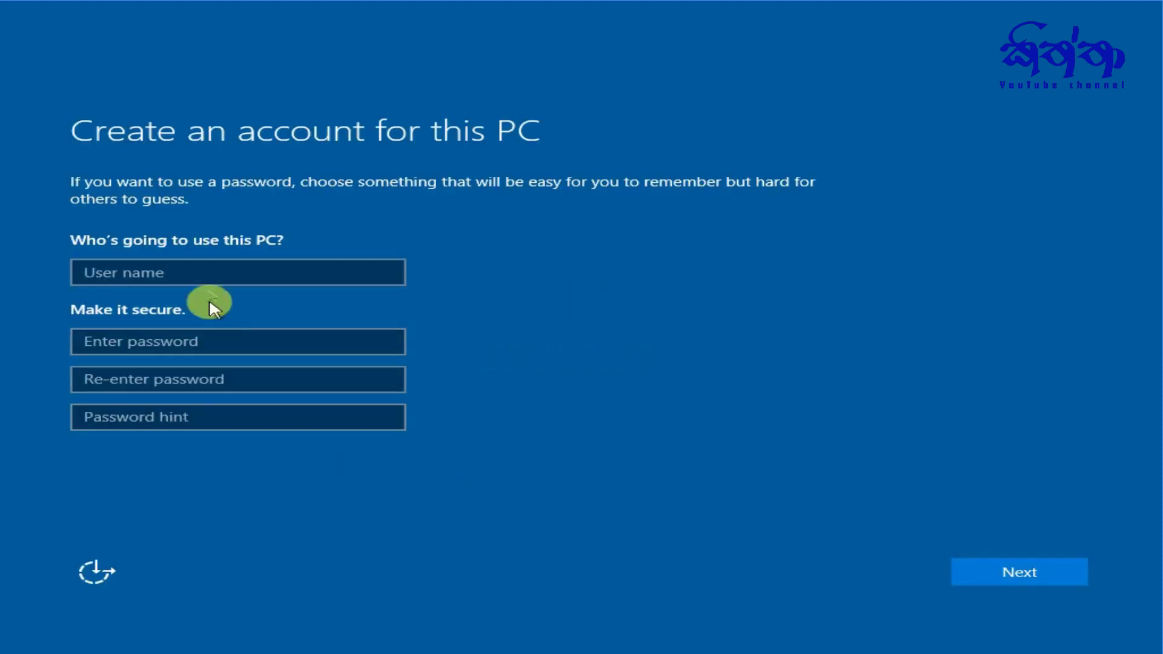
# - Create the account for this PC with the user name only, leaving the password fields and hint blank
pyautogui.click(212, 272)
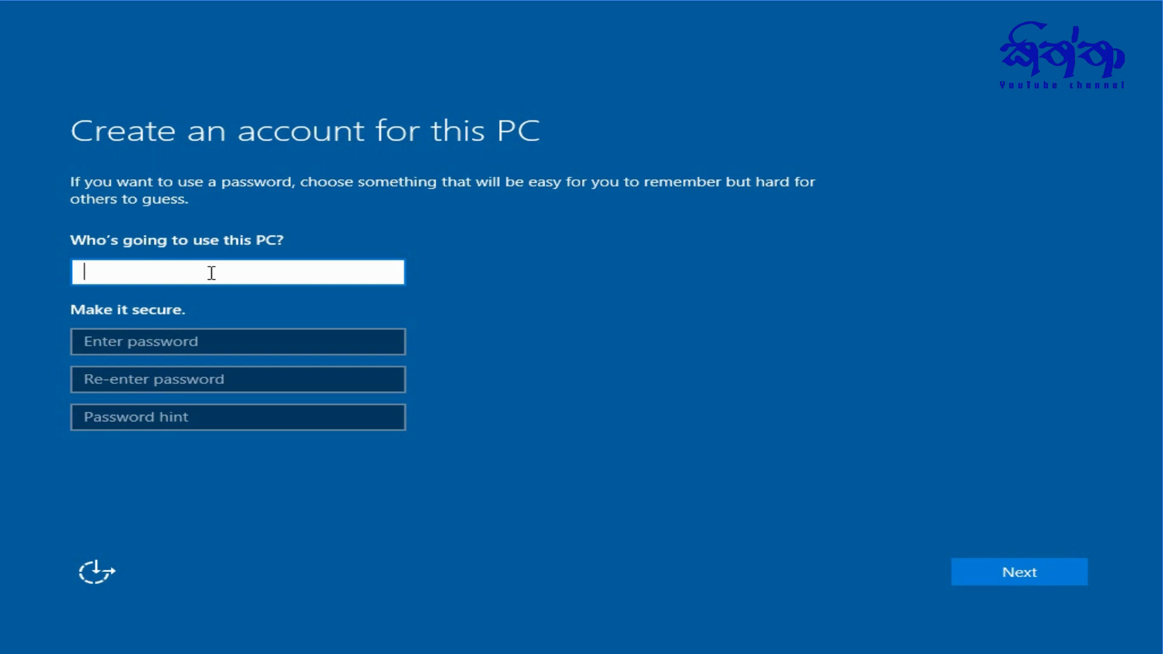
pyautogui.write('Kiththa')
pyautogui.click(208, 347)
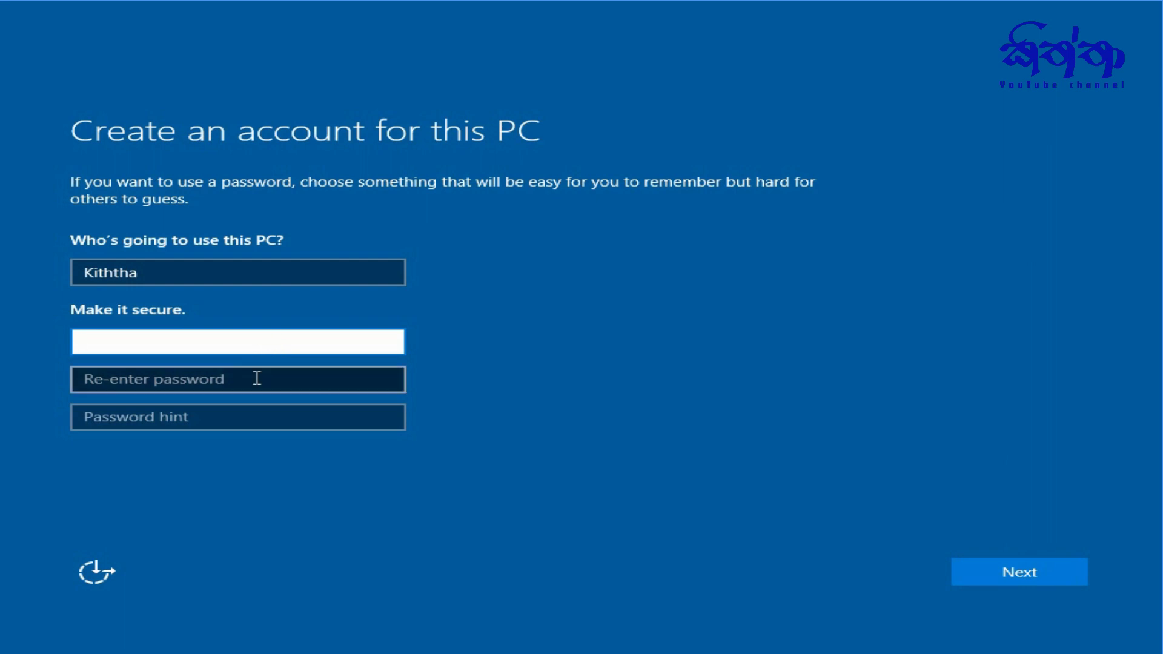
pyautogui.click(240, 380)
pyautogui.click(242, 347)
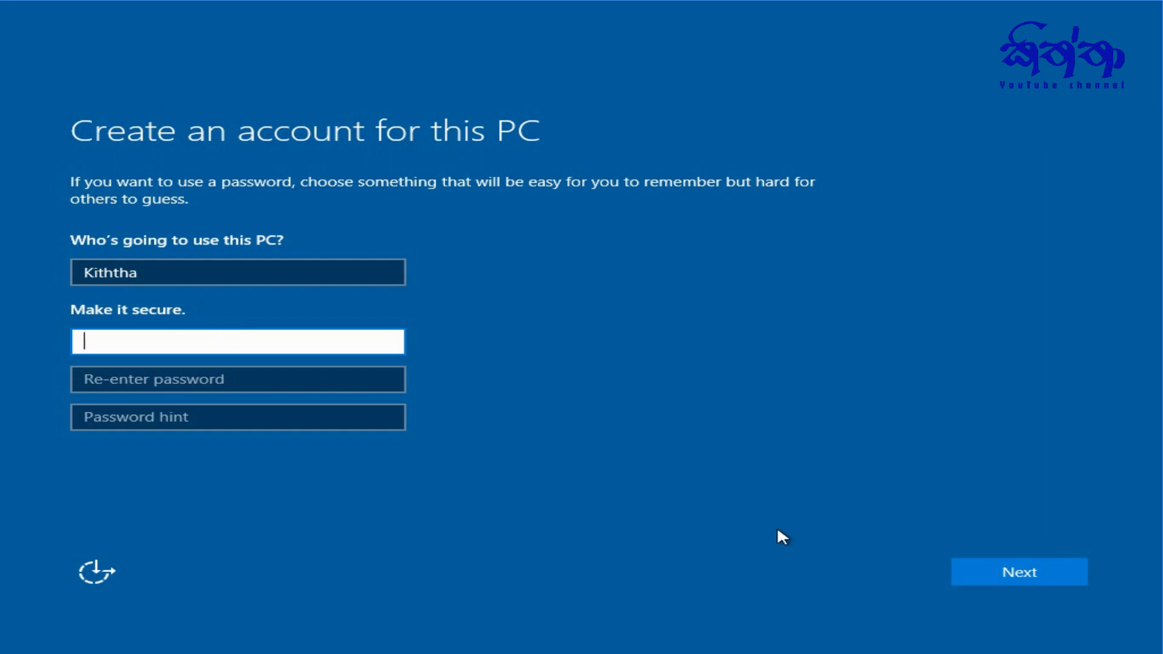
pyautogui.click(1040, 569)
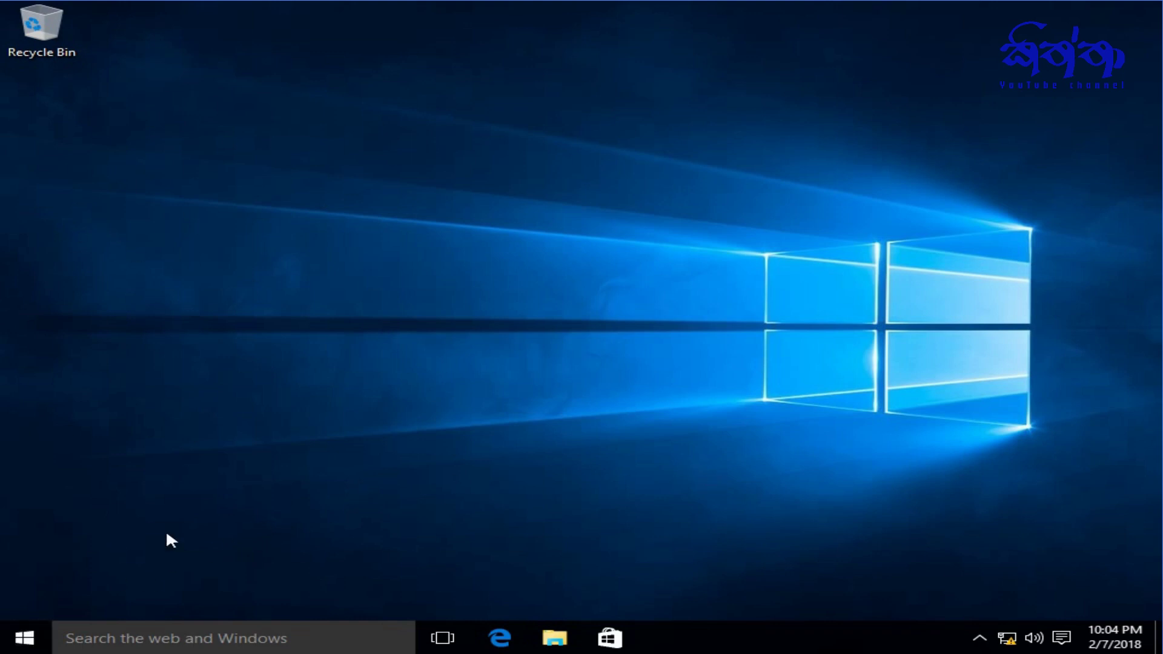
# - Refresh the desktop, then open Device Manager and close it again
pyautogui.rightClick(820, 241)
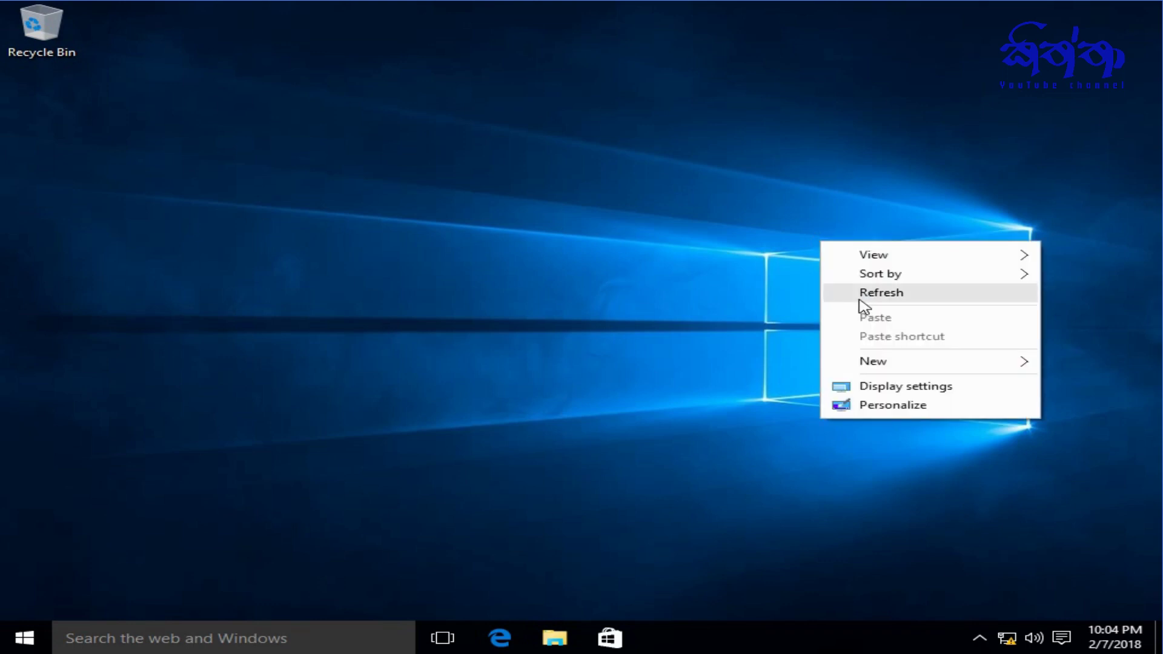
pyautogui.click(859, 296)
pyautogui.rightClick(24, 636)
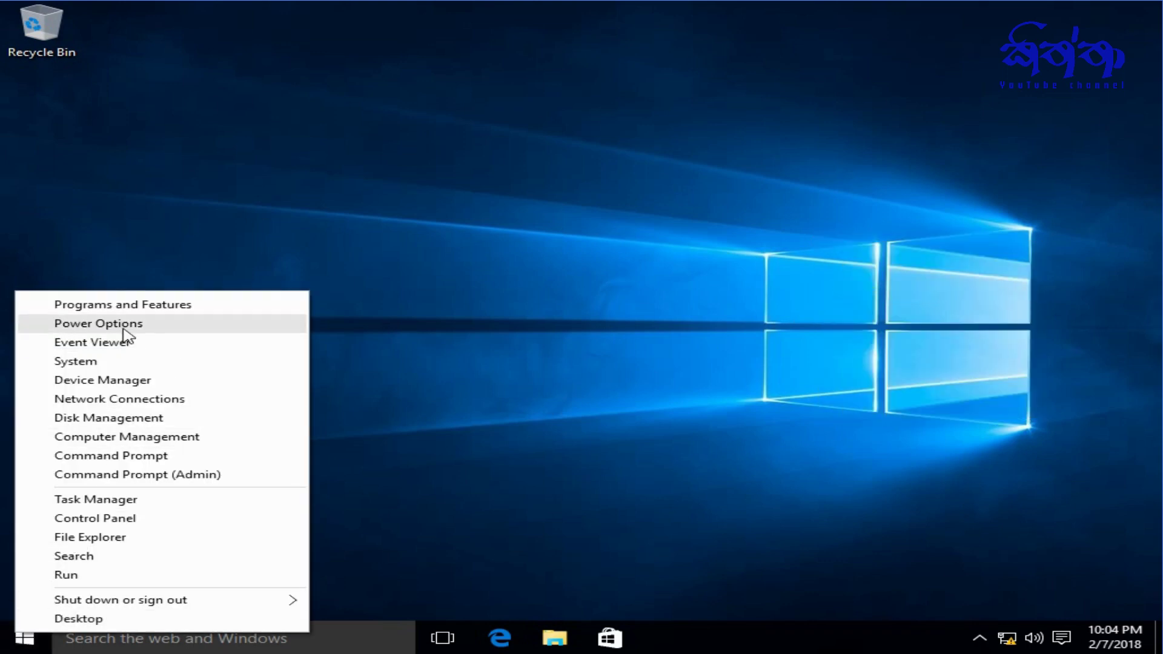
pyautogui.click(135, 381)
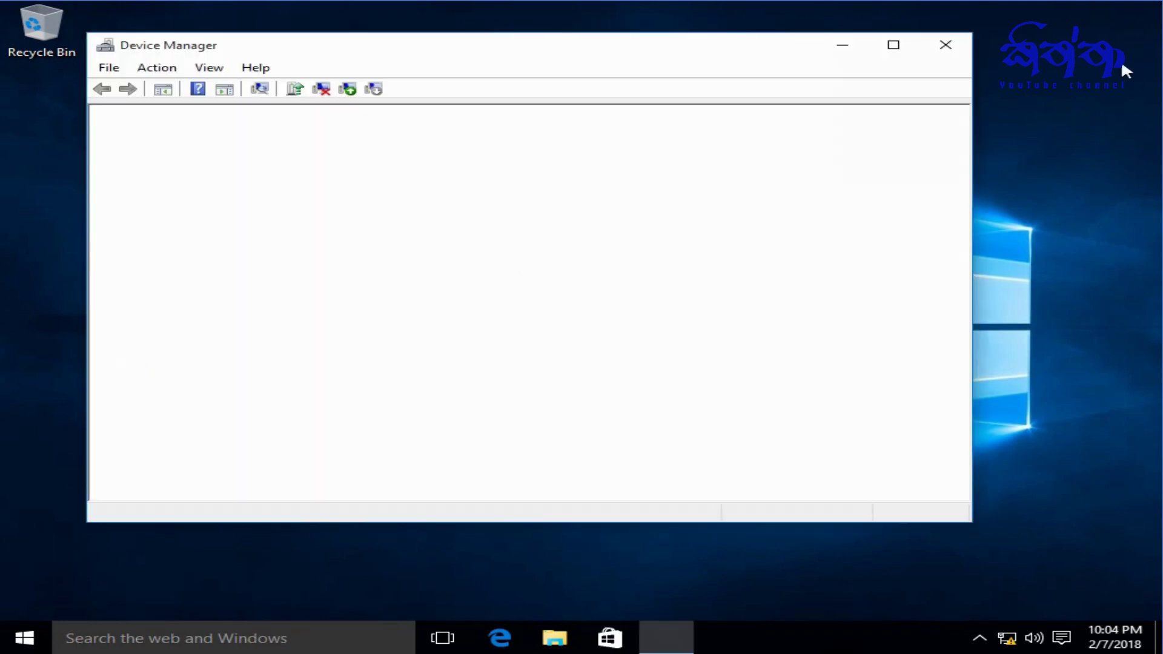
pyautogui.click(949, 48)
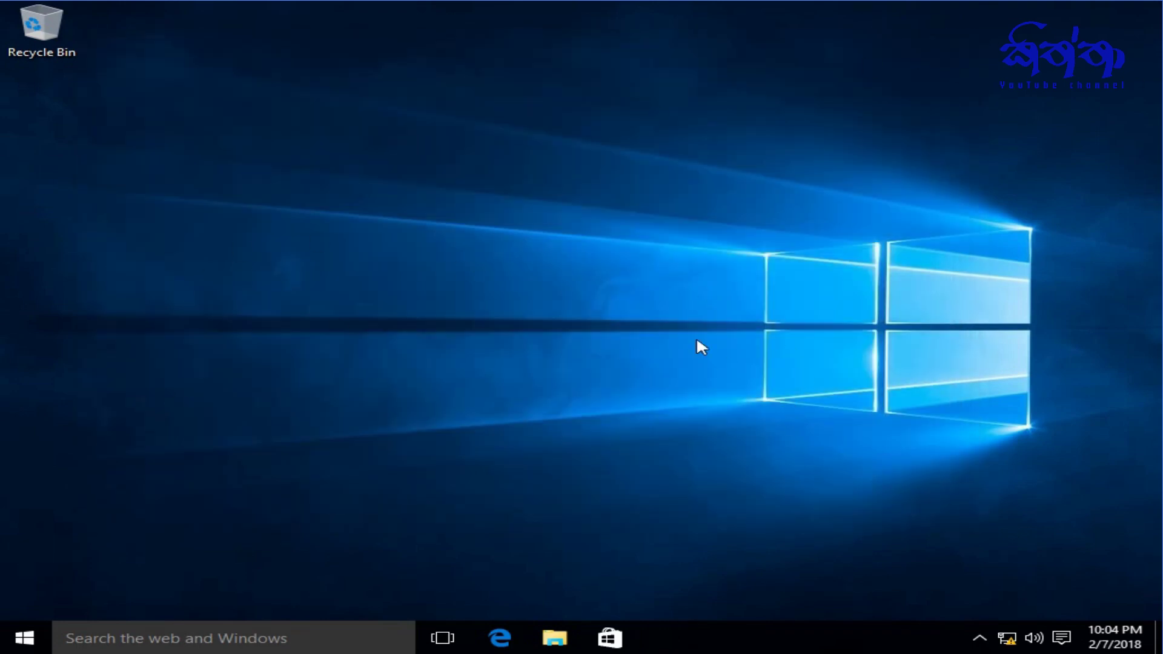
# - Look at the hidden notification area icons and refresh the desktop
pyautogui.click(748, 154)
pyautogui.click(980, 639)
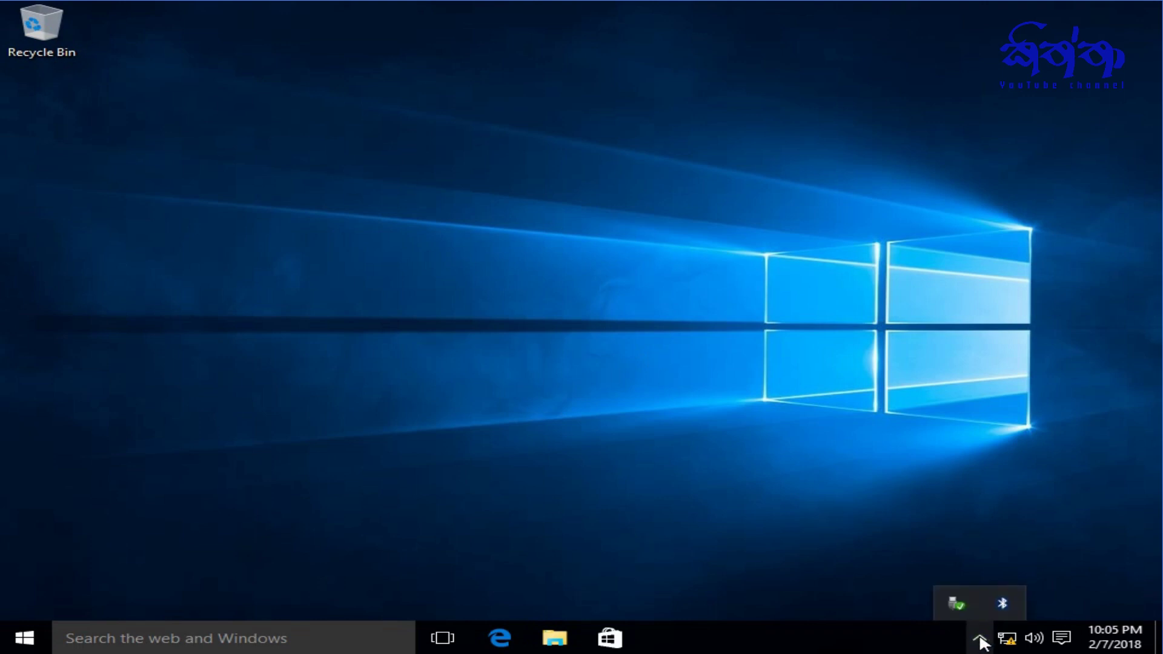
pyautogui.rightClick(493, 211)
pyautogui.click(551, 262)
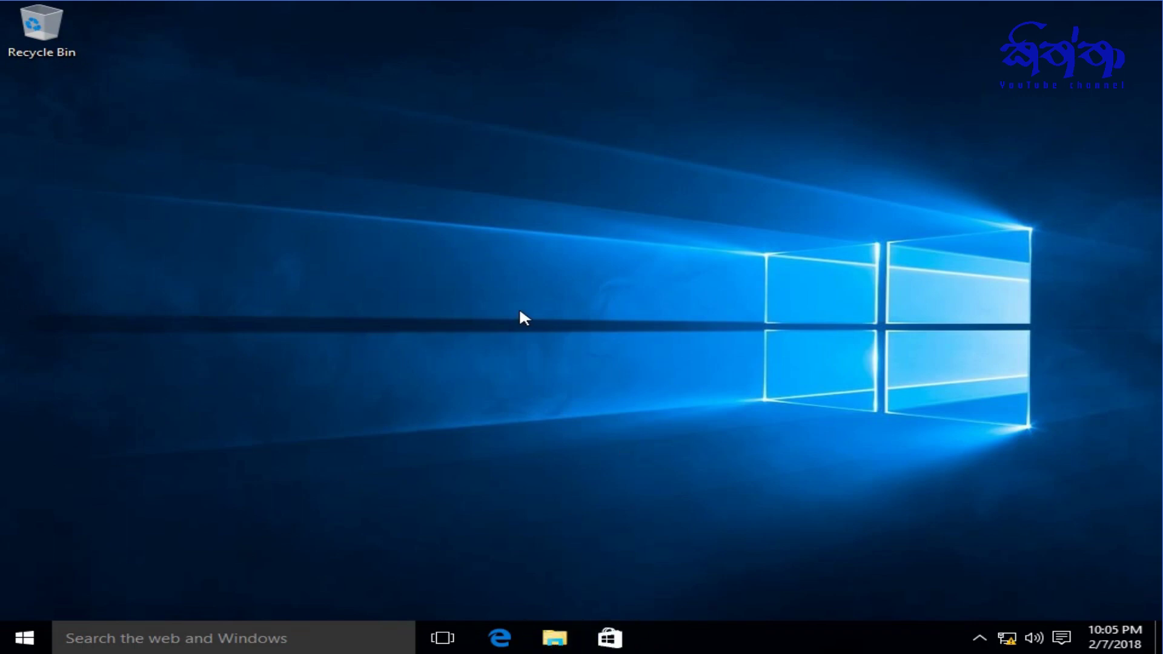
# - Open This PC in File Explorer and select Local Disk (C:) to view the drive's space
pyautogui.press('super+e')
pyautogui.click(217, 332)
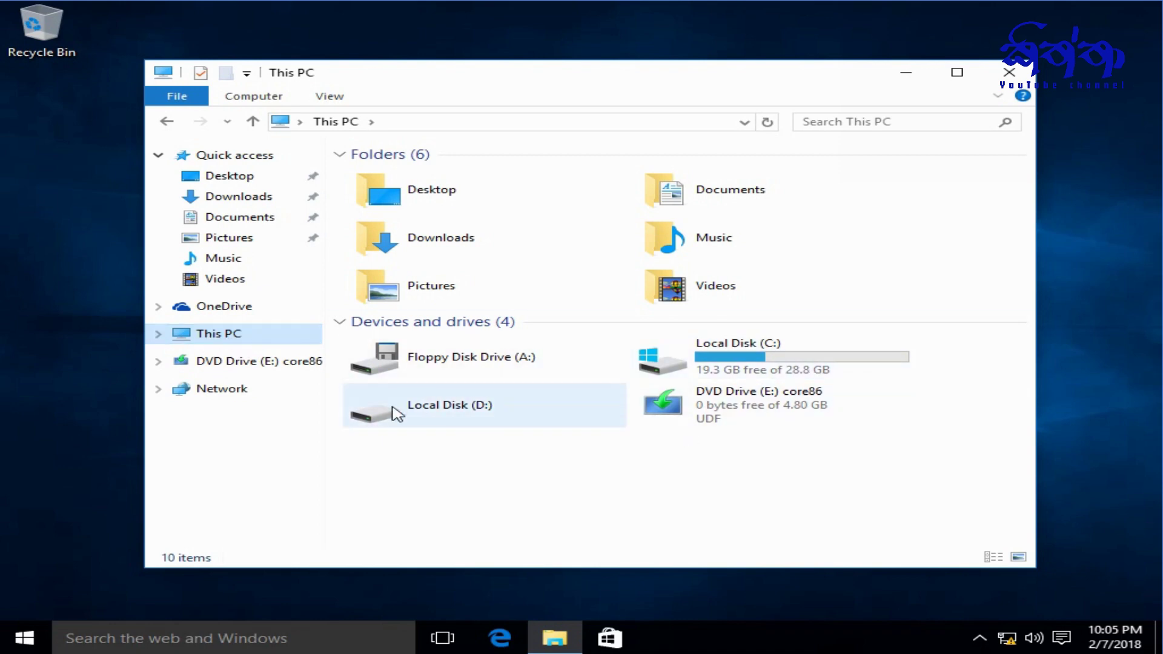
pyautogui.click(785, 359)
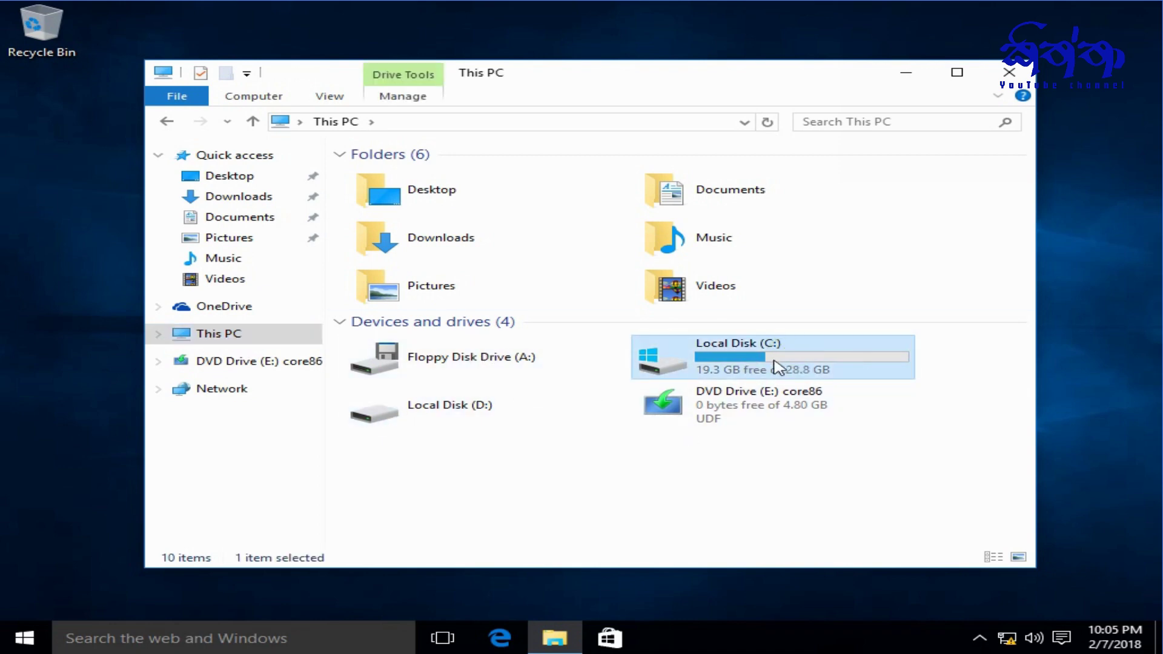
# - Format Local Disk (D:) as NTFS with 4096-byte allocation units and Quick Format enabled, and close the format dialog
pyautogui.click(443, 423)
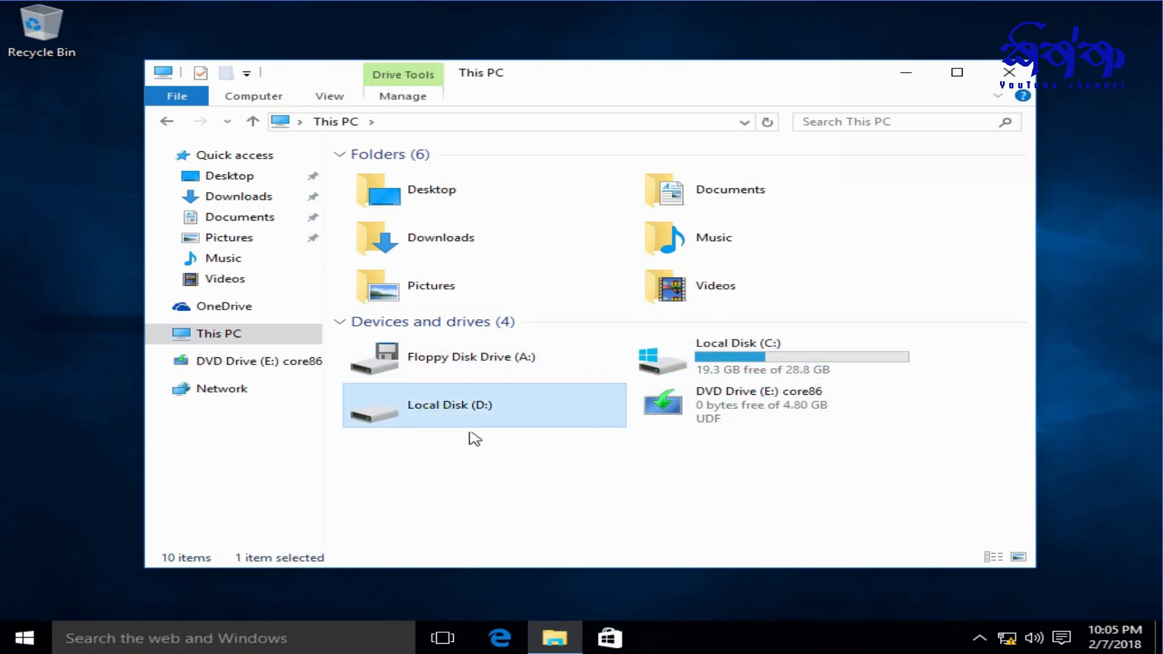
pyautogui.rightClick(434, 414)
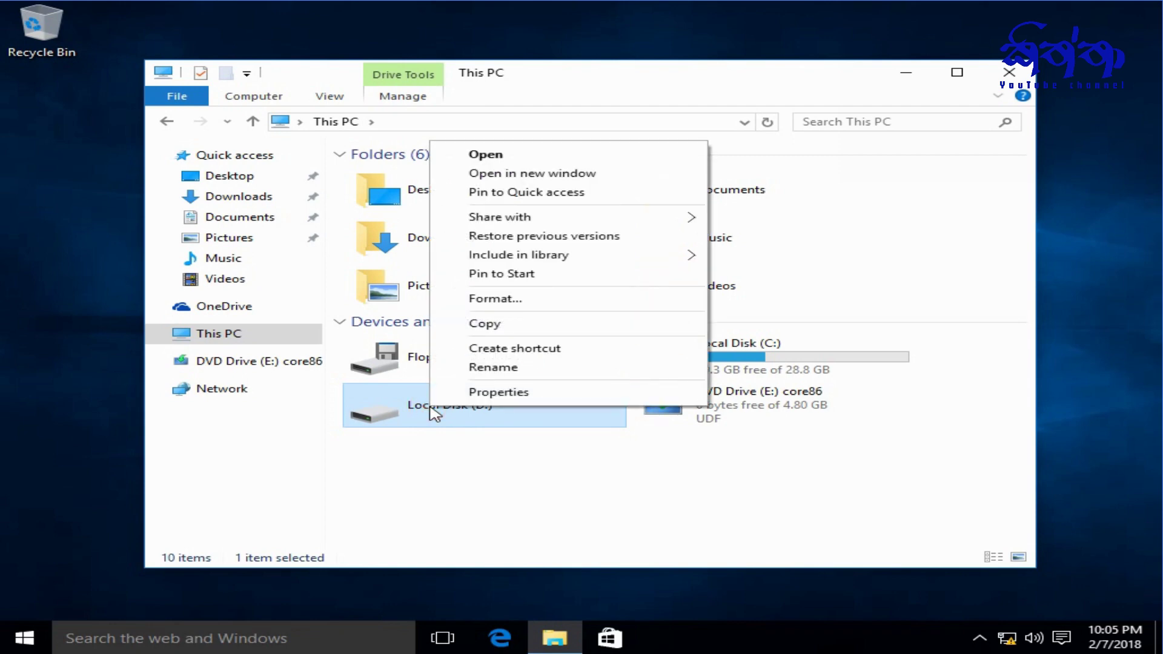
pyautogui.click(496, 300)
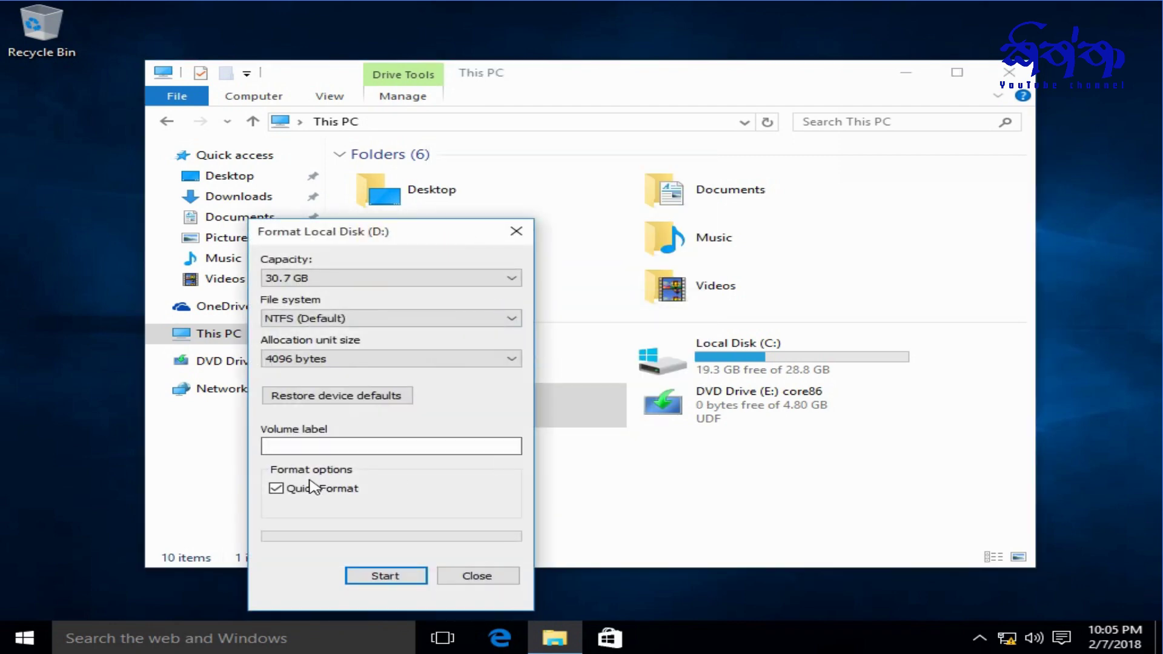
pyautogui.click(276, 490)
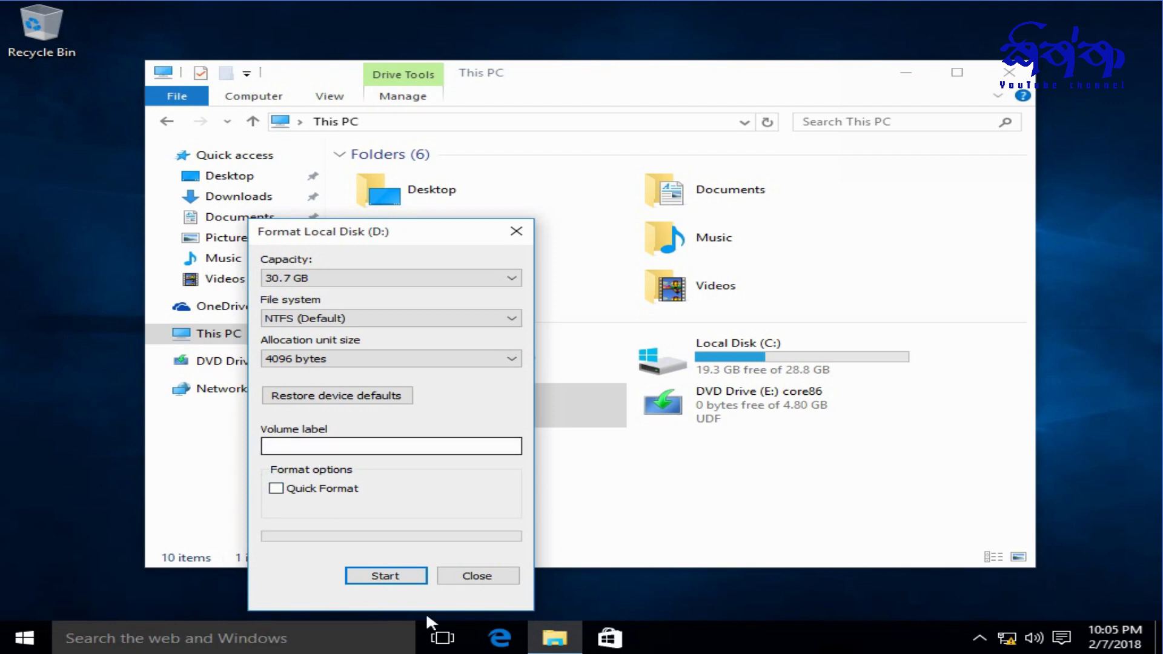
pyautogui.click(277, 490)
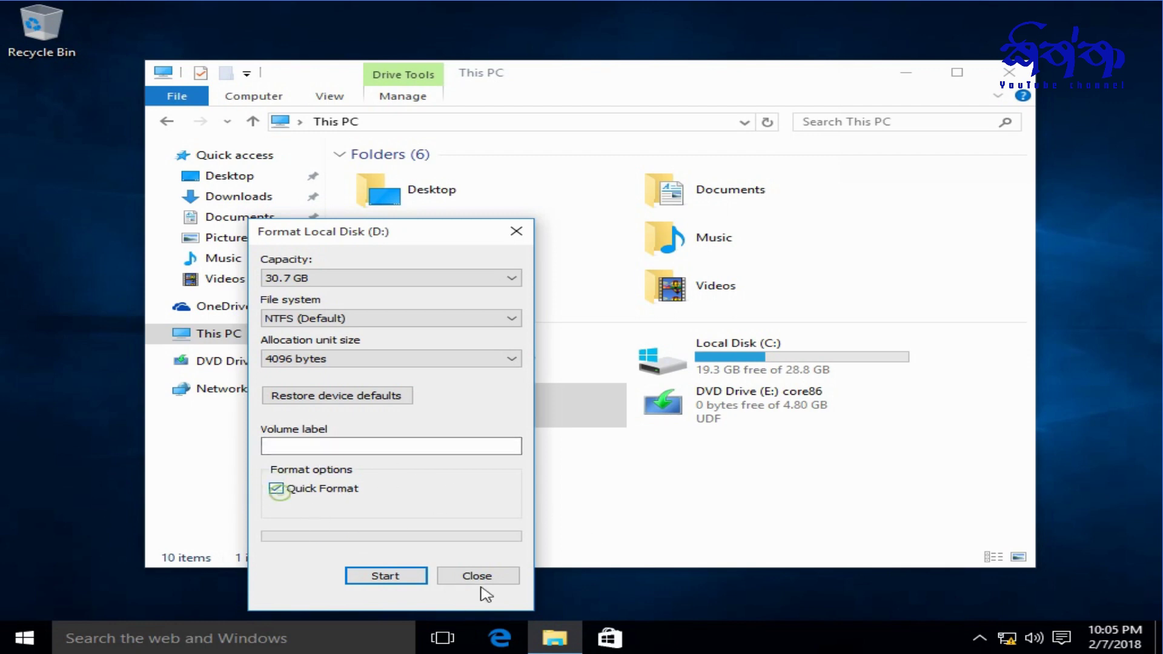
pyautogui.click(386, 576)
pyautogui.click(630, 317)
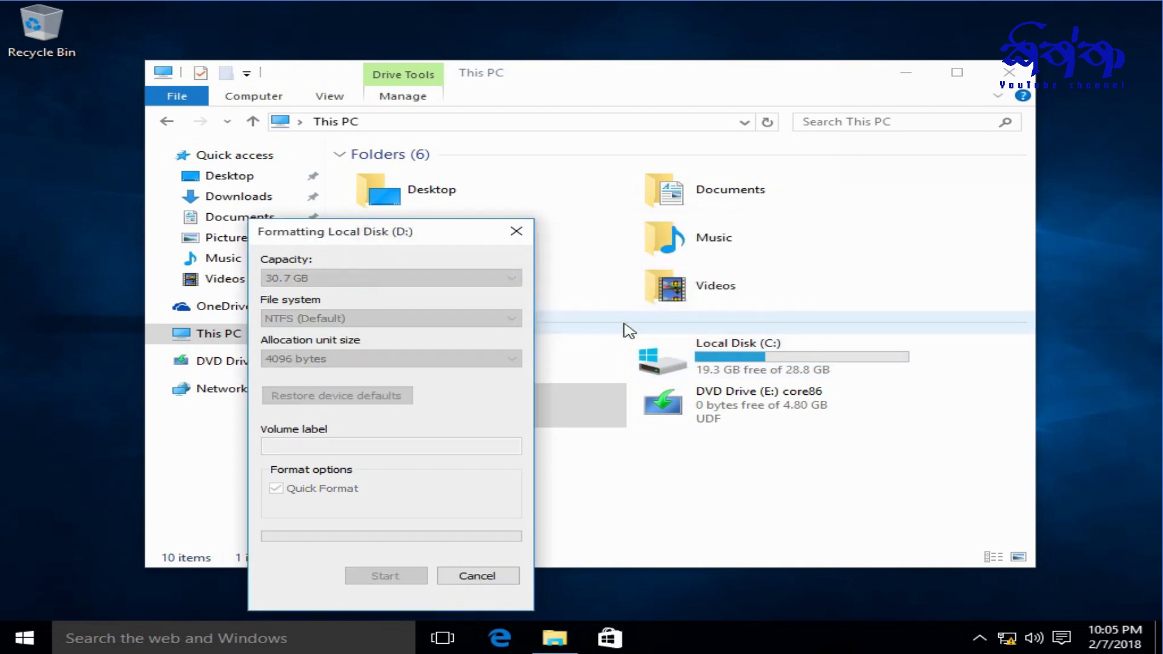
pyautogui.click(717, 311)
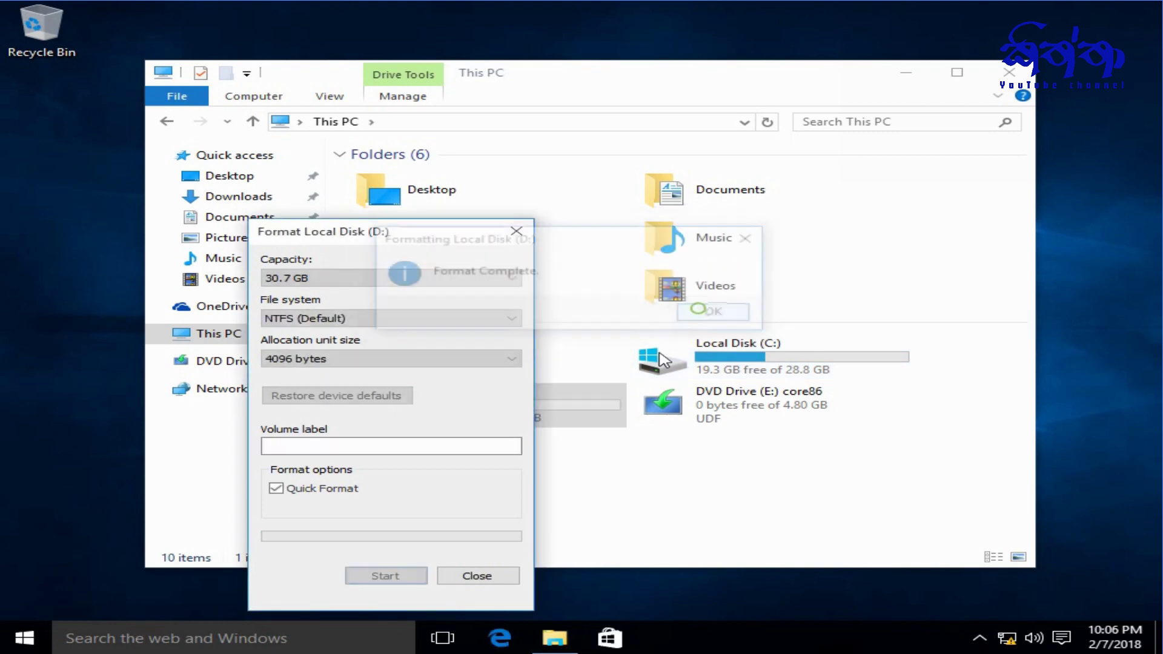
pyautogui.click(482, 572)
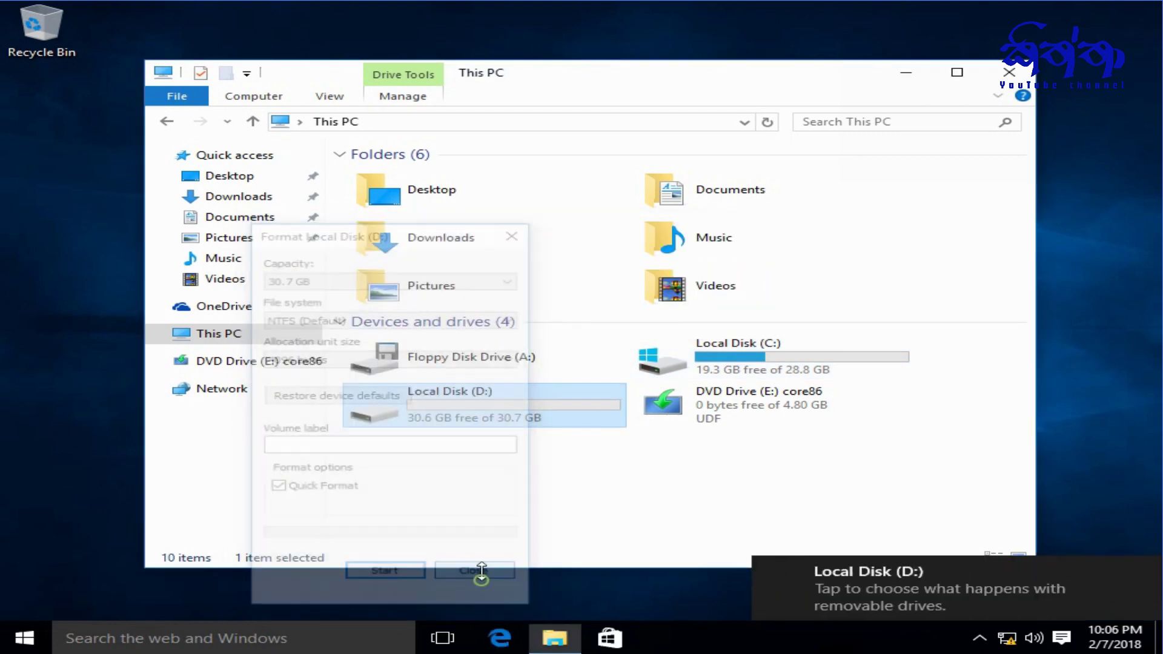
# - Look through the contents of Local Disk (D:) and Local Disk (C:), then close File Explorer
pyautogui.doubleClick(531, 418)
pyautogui.click(166, 121)
pyautogui.doubleClick(734, 357)
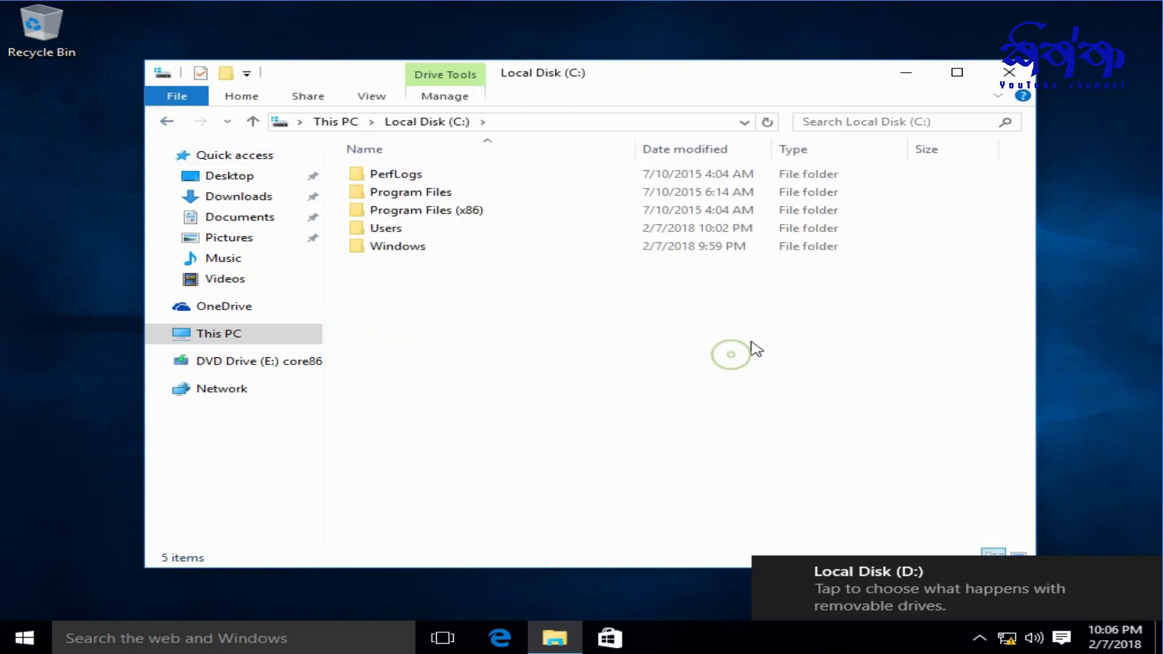
pyautogui.click(166, 121)
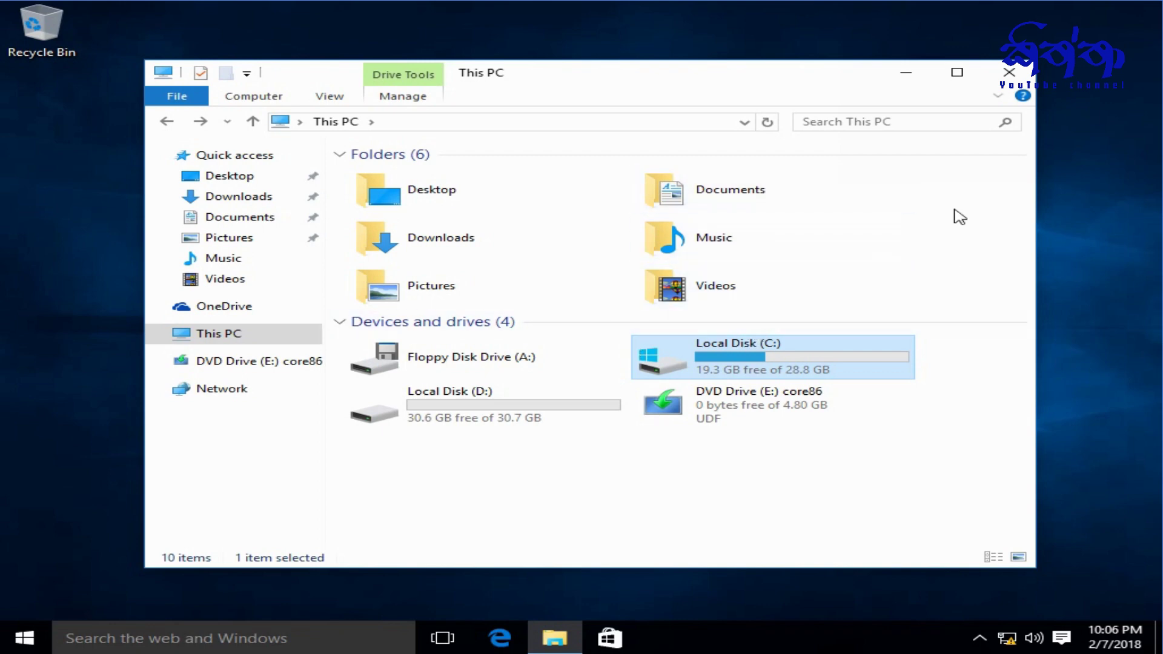
pyautogui.click(1010, 74)
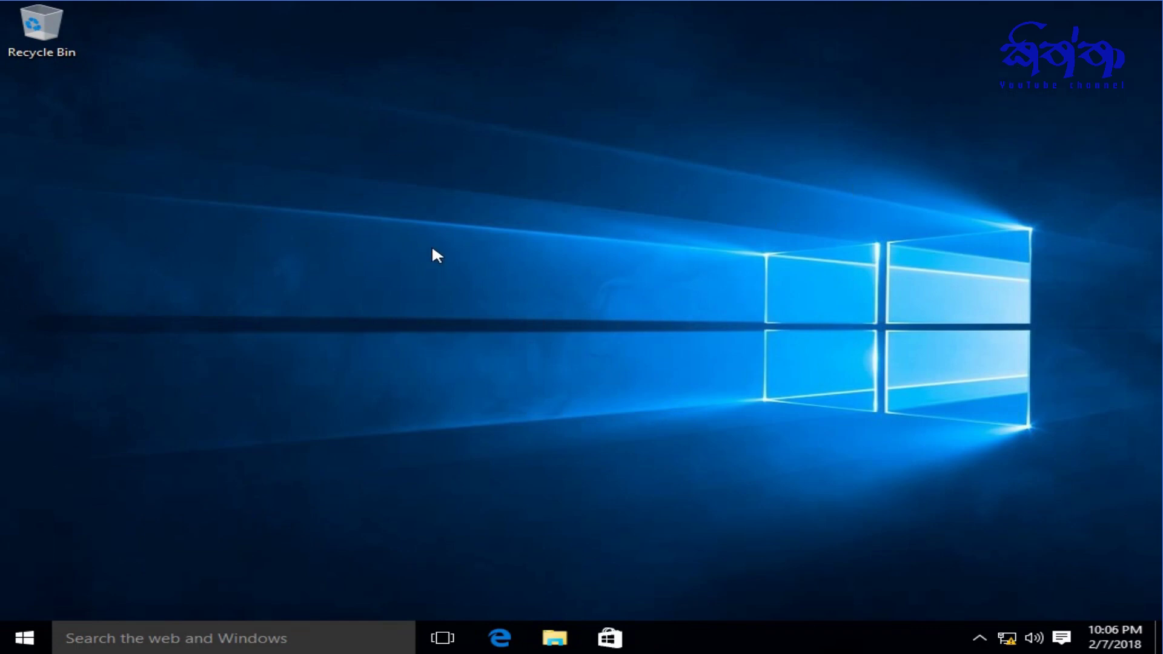
# - Open the date and time settings and set the time zone to (UTC+05:30) Sri Jayawardenepura
pyautogui.click(1128, 646)
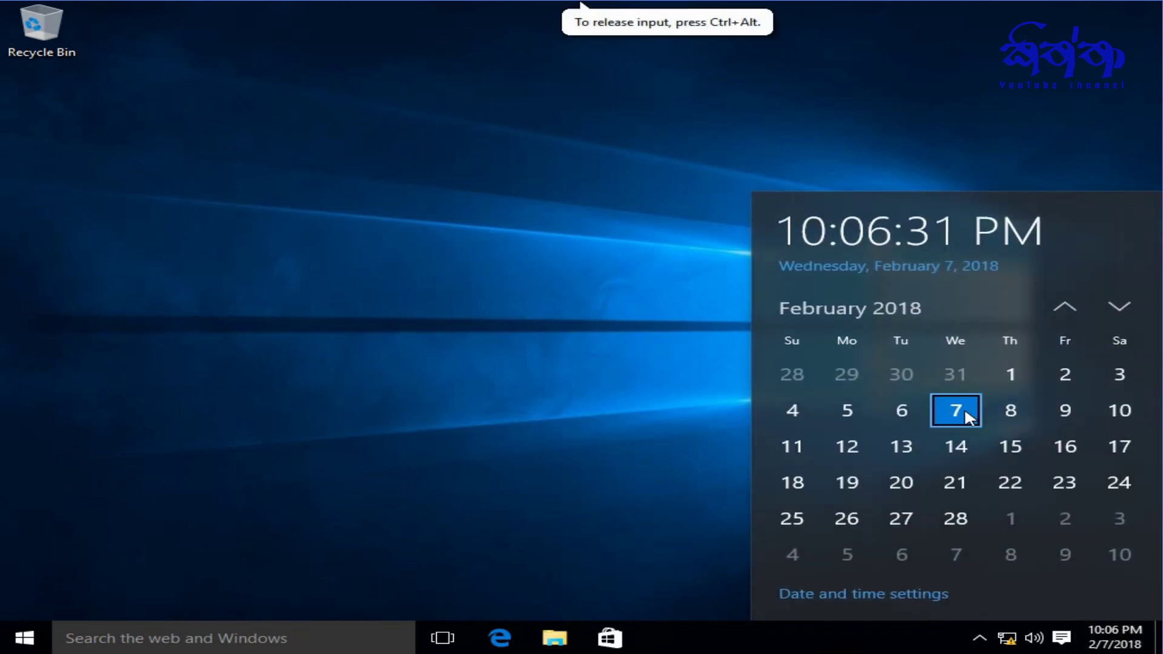
pyautogui.click(940, 595)
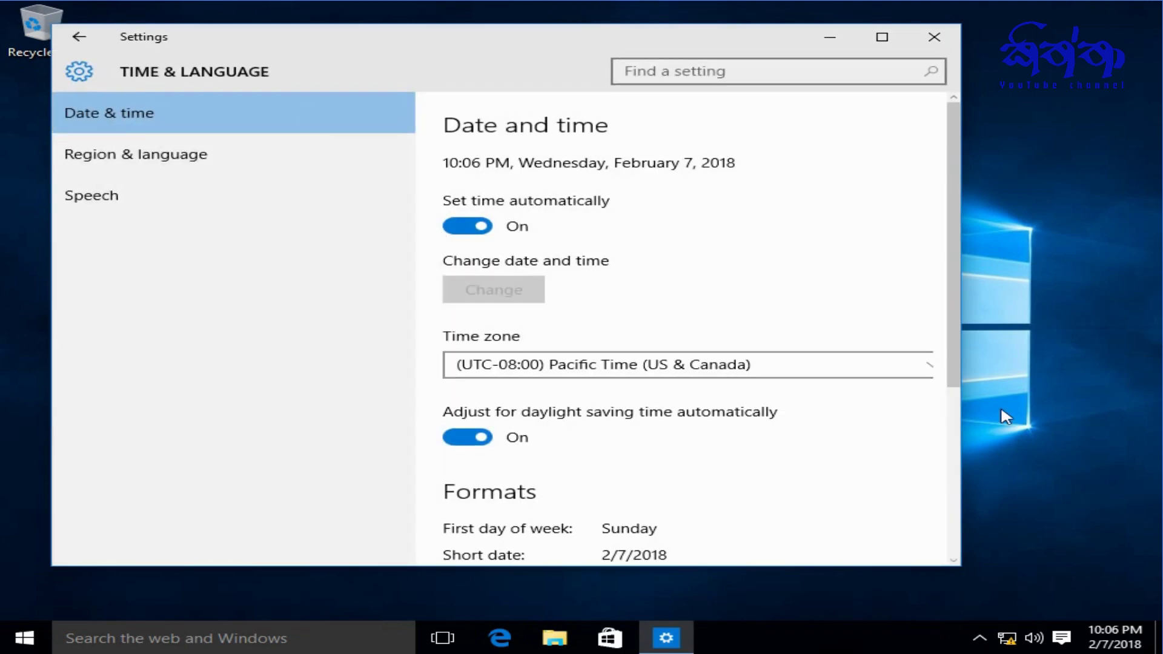
pyautogui.click(930, 371)
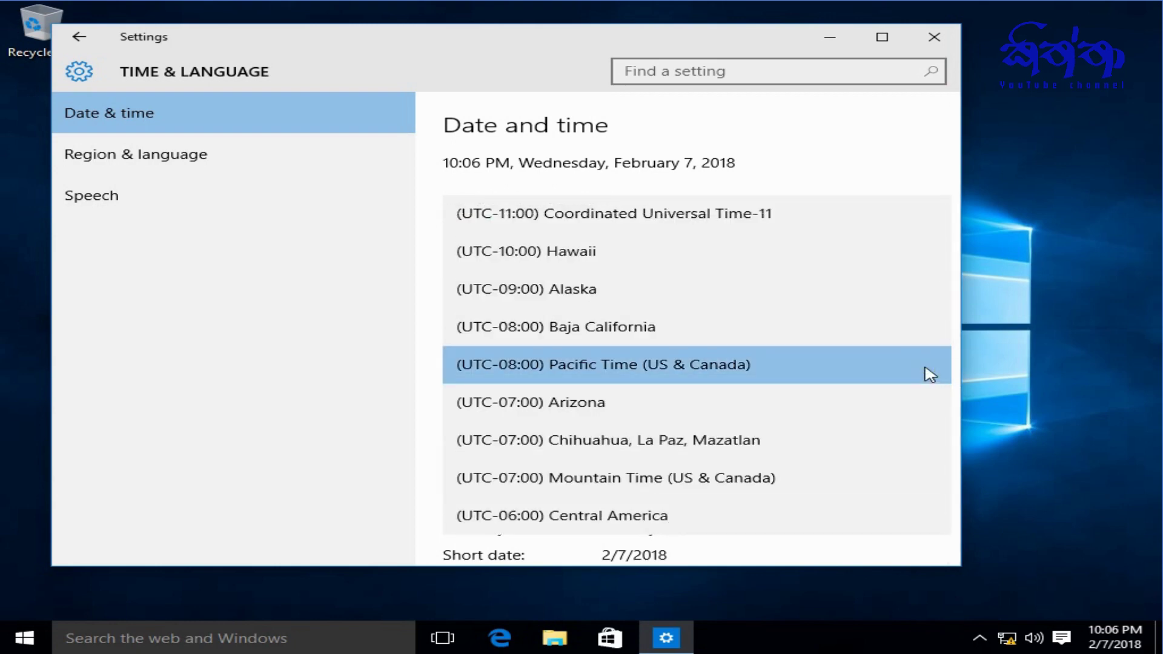
pyautogui.scroll(-8, 869, 374)
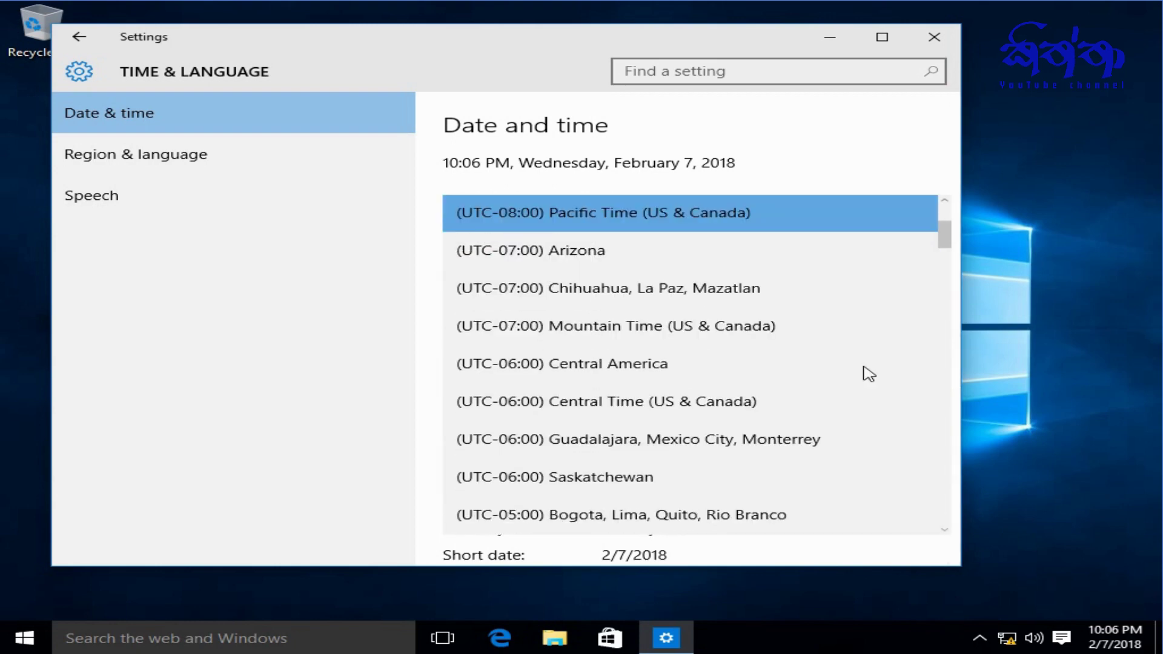
pyautogui.scroll(-5, 868, 374)
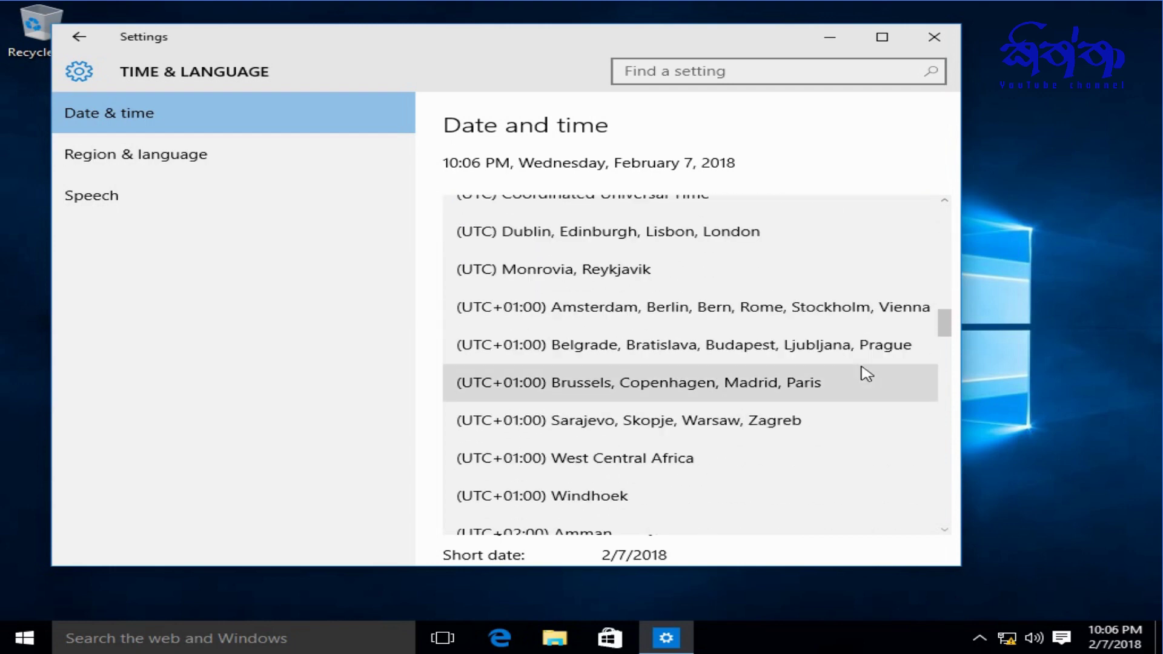
pyautogui.scroll(-8, 867, 374)
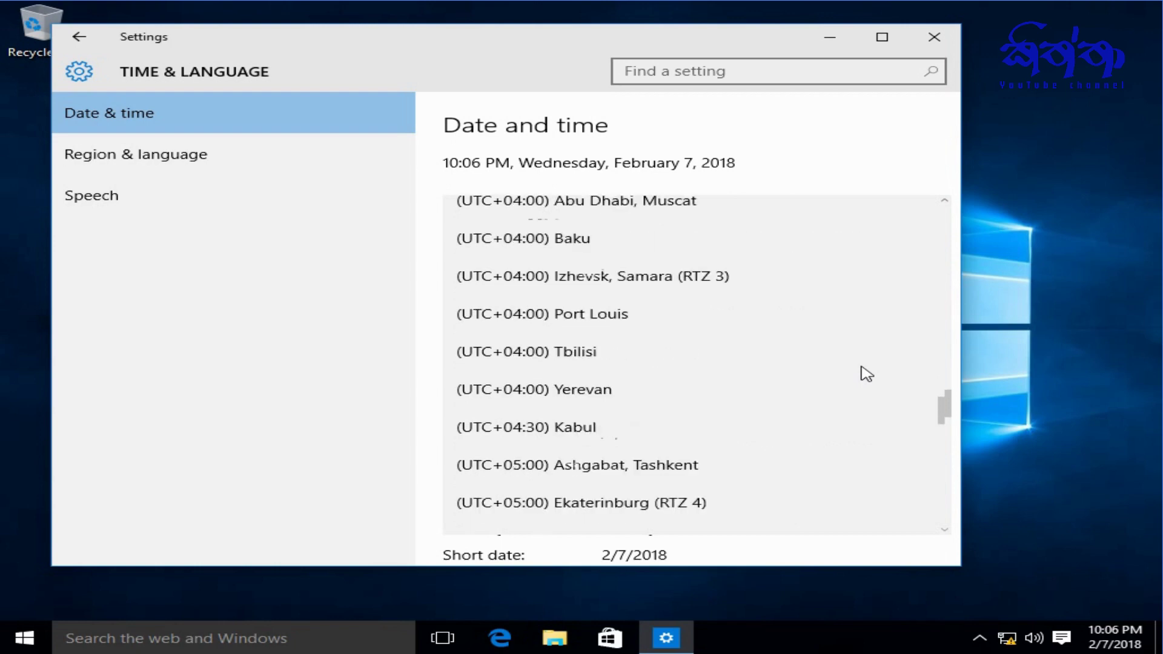
pyautogui.scroll(-3, 867, 374)
pyautogui.scroll(-3, 867, 374)
pyautogui.scroll(1, 864, 371)
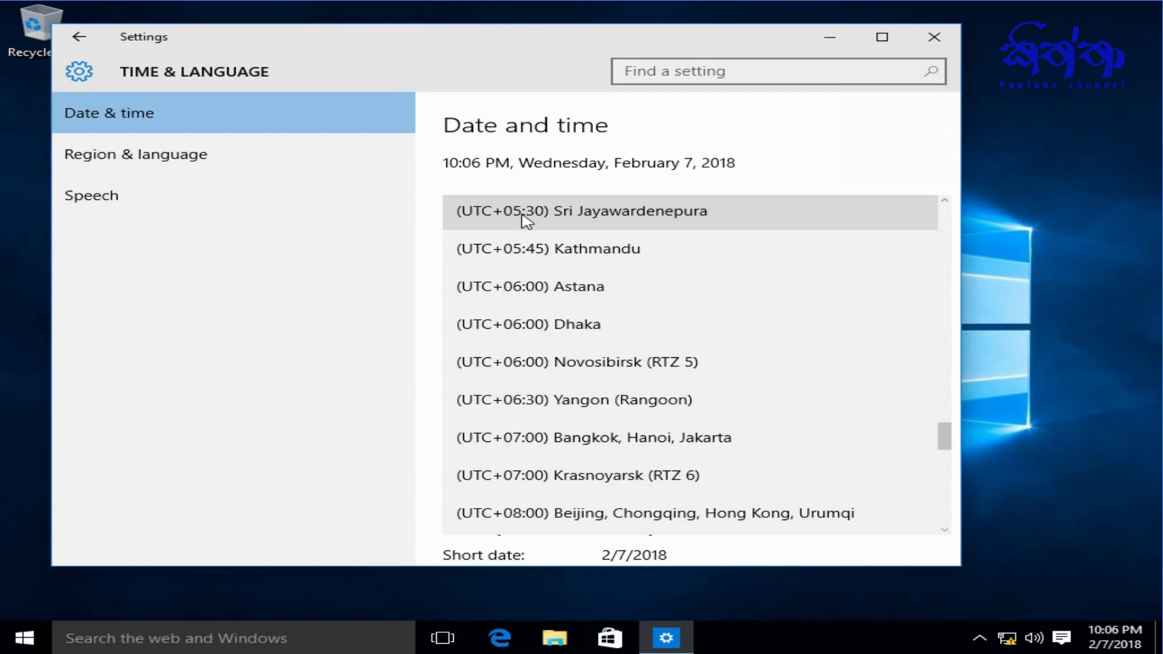
pyautogui.click(666, 209)
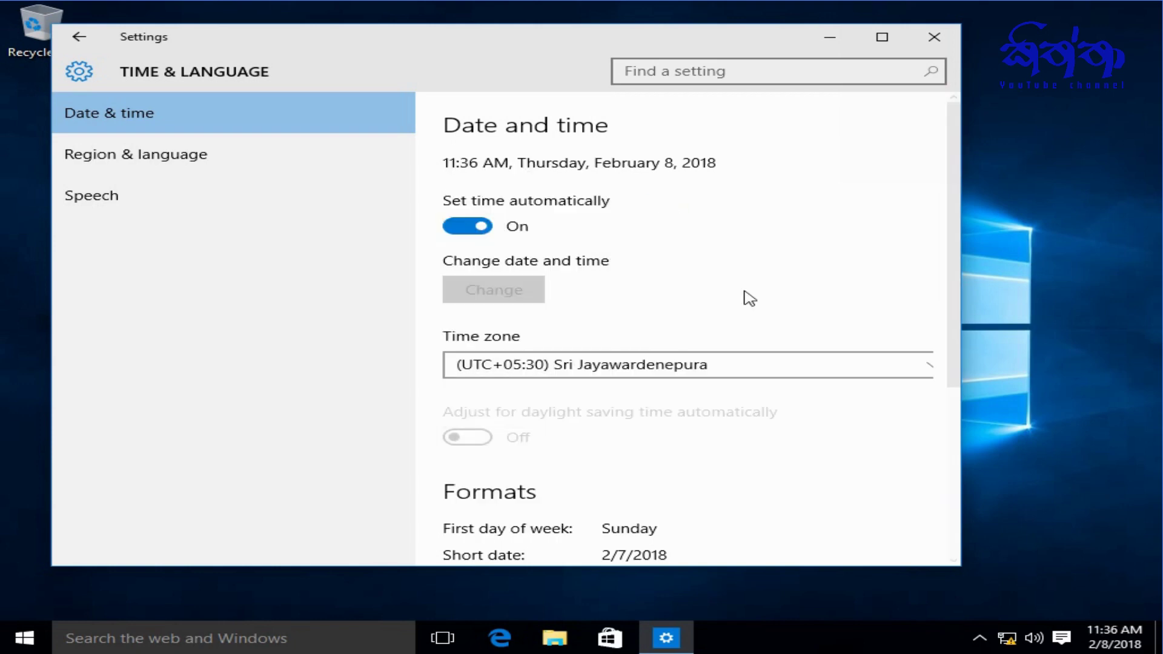
# - Review the date and time formats, and check the country choice in the Region & language settings without changing it
pyautogui.scroll(-5, 666, 340)
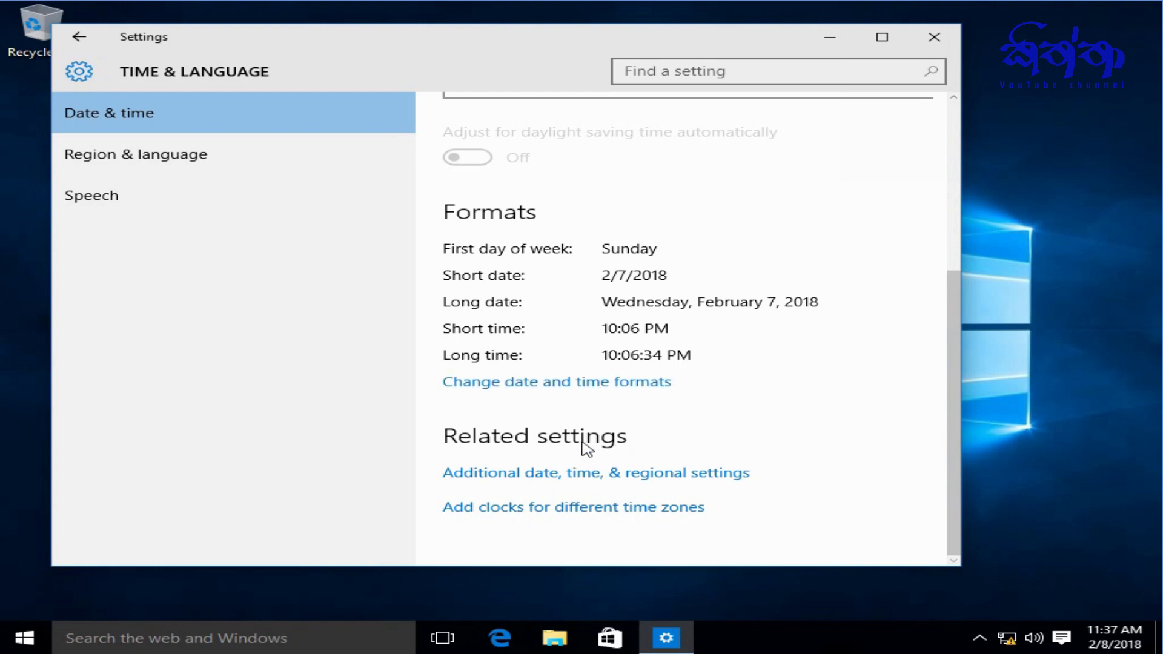
pyautogui.scroll(5, 586, 448)
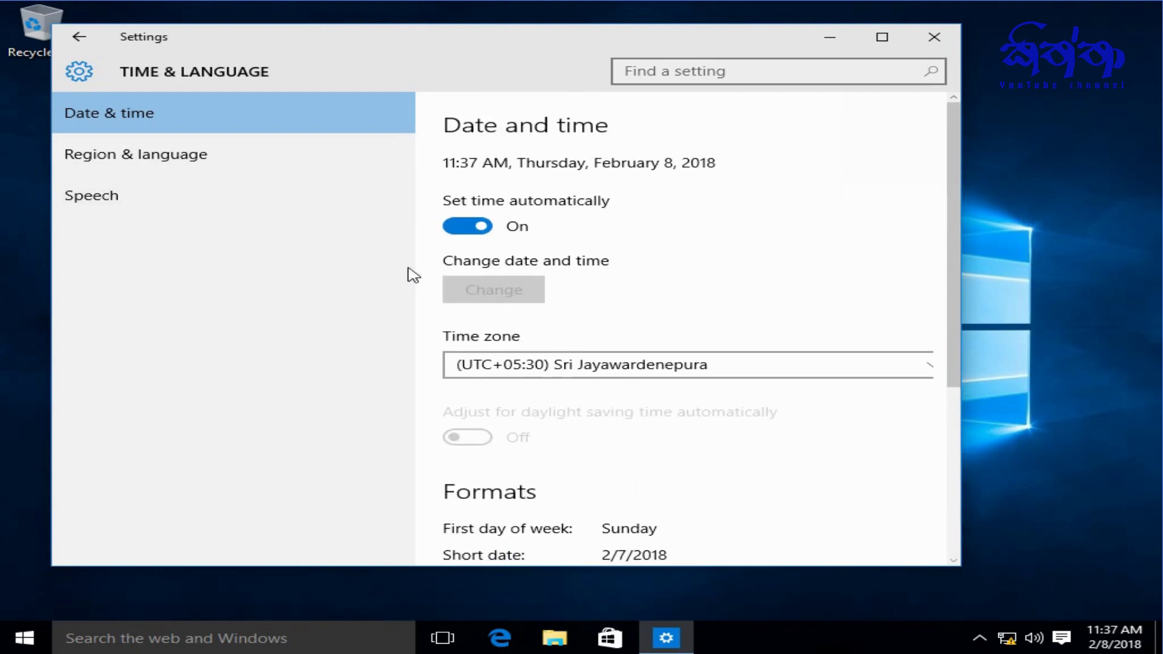
pyautogui.click(217, 154)
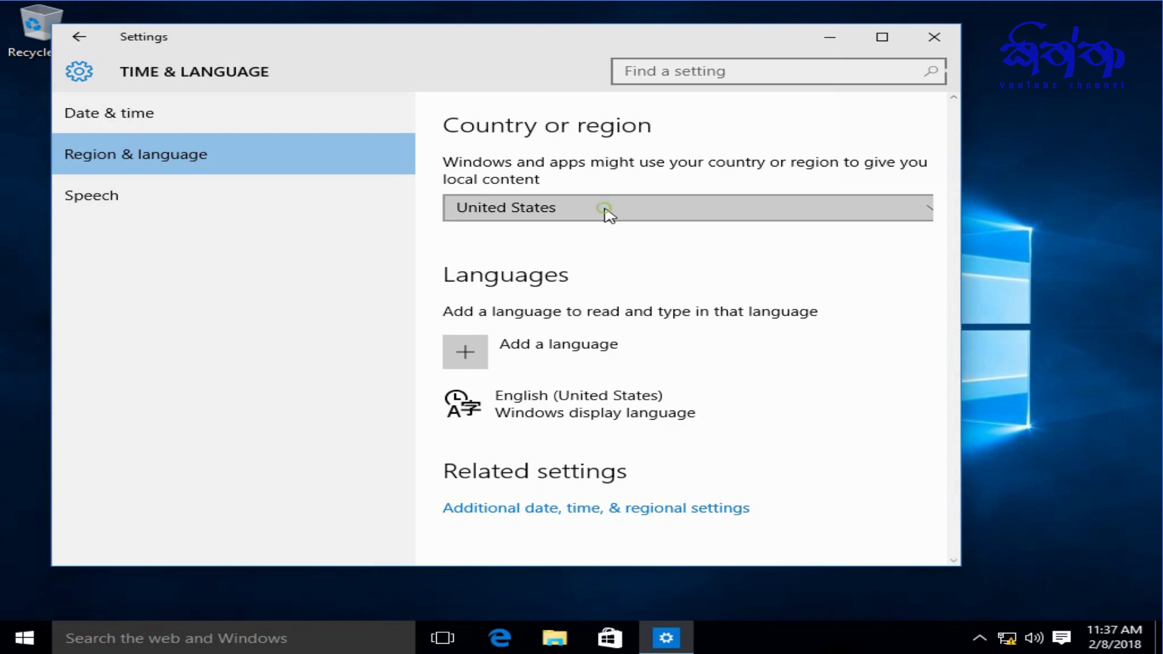
pyautogui.click(606, 209)
pyautogui.click(606, 212)
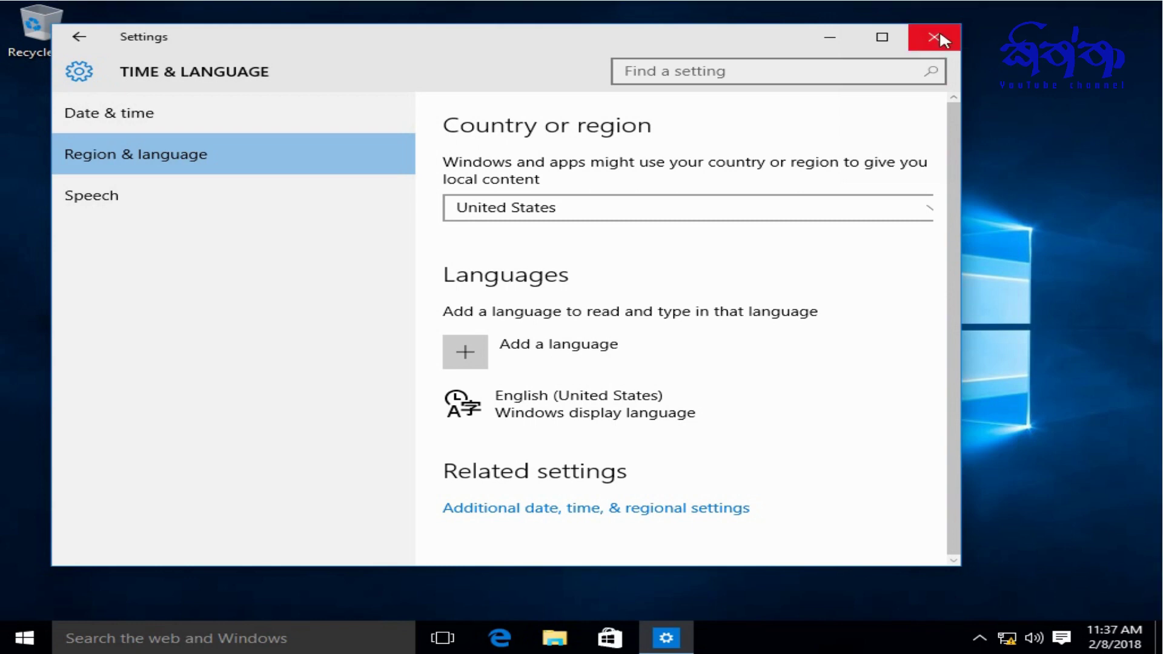
# - Close the Settings window and reopen the date and time settings from the taskbar clock
pyautogui.click(82, 36)
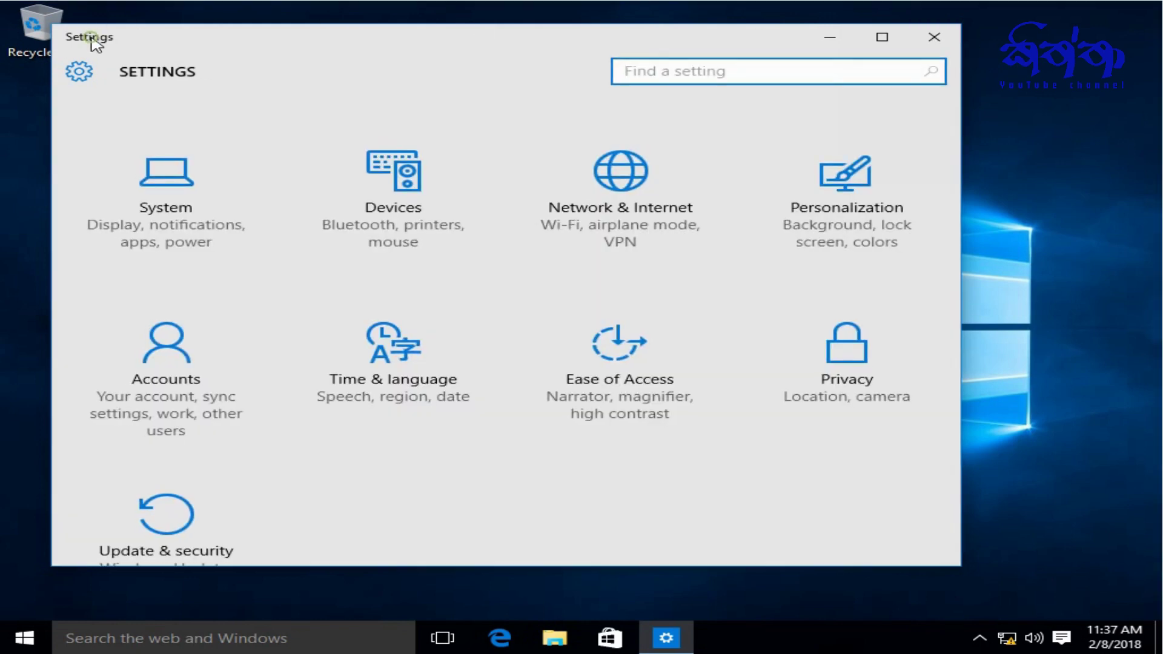
pyautogui.click(920, 40)
pyautogui.rightClick(1120, 643)
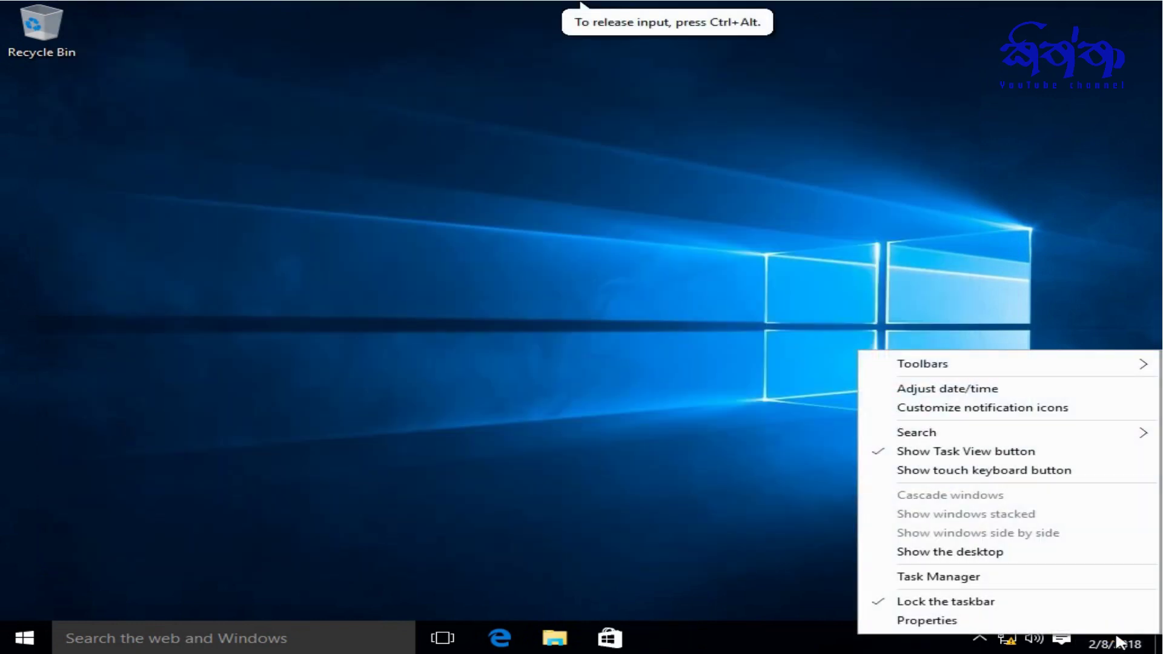
pyautogui.click(979, 390)
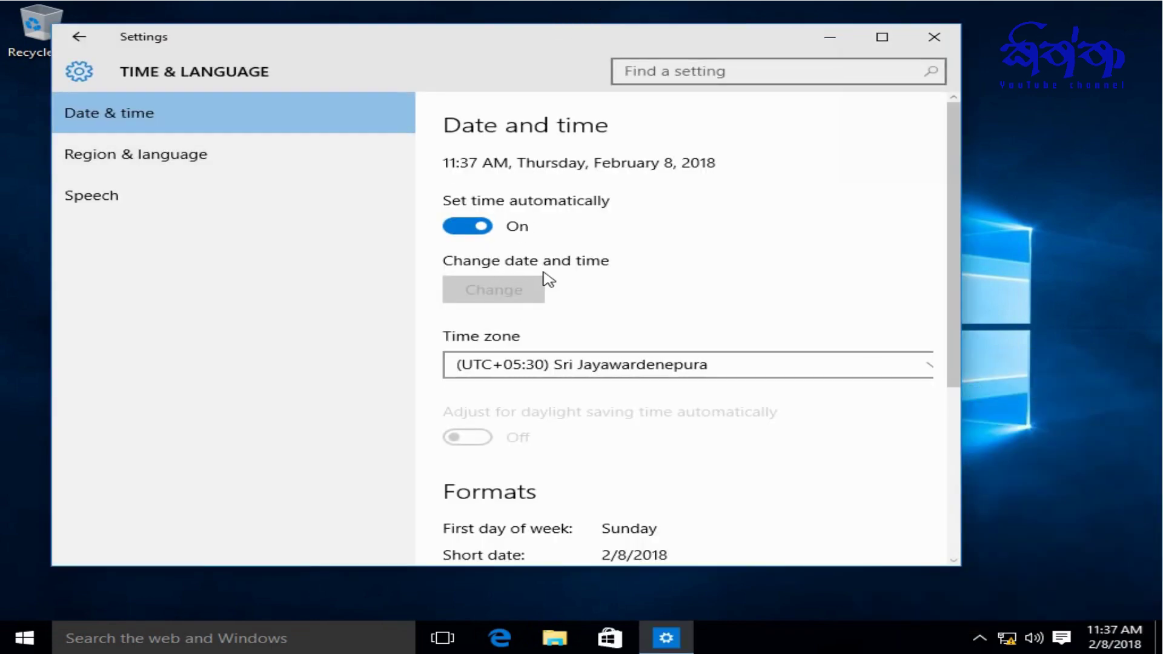
# - Turn off automatic time setting, view the manual date and time options without applying them, and turn automatic setting back on
pyautogui.click(457, 229)
pyautogui.click(517, 292)
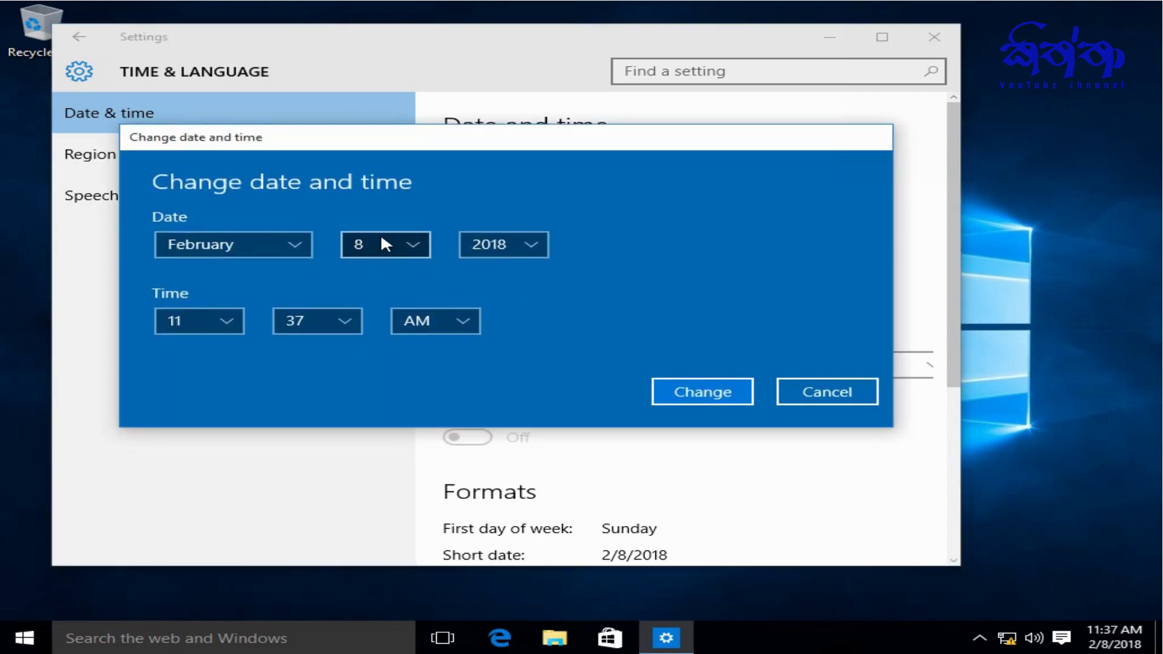
pyautogui.click(828, 392)
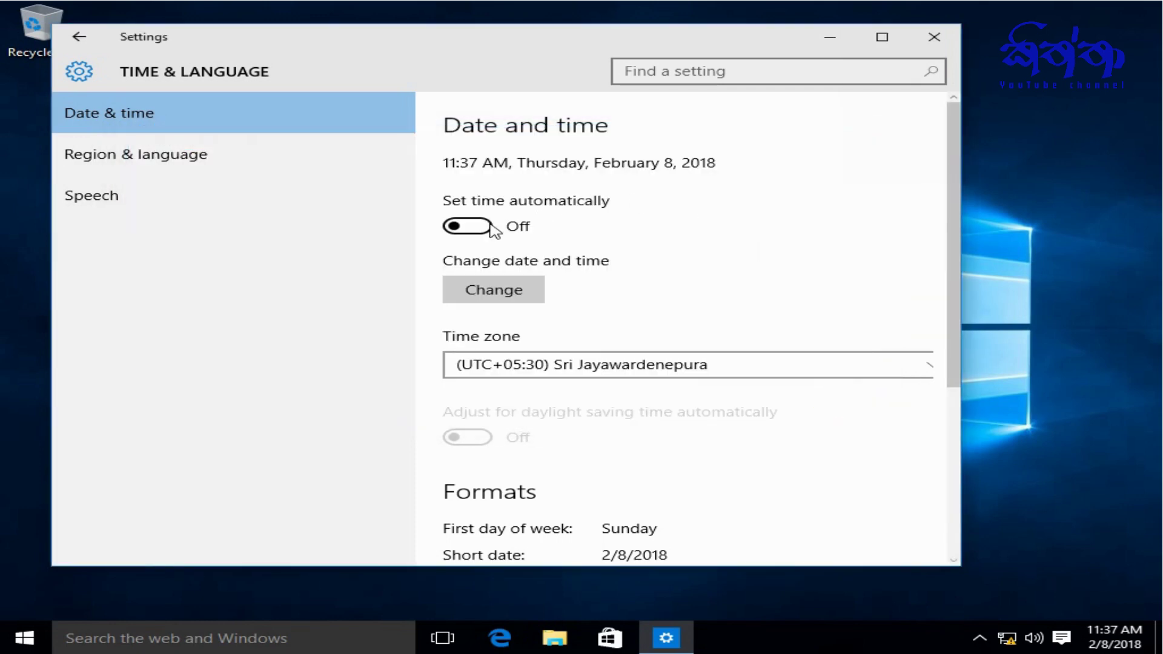
pyautogui.click(483, 228)
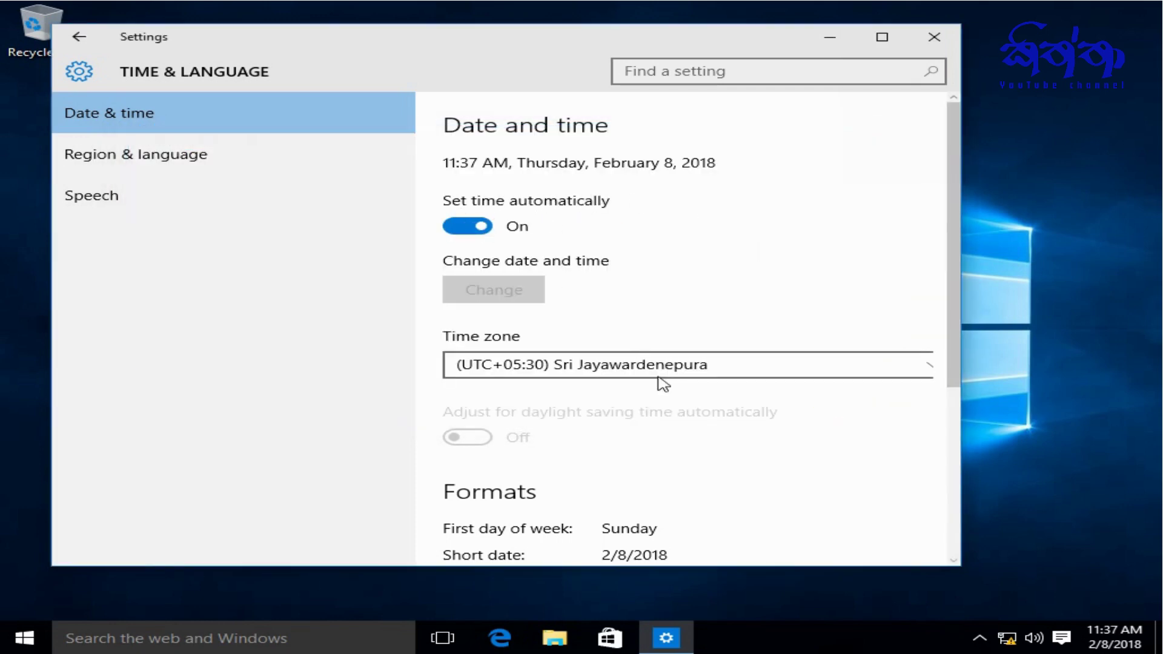
pyautogui.scroll(-3, 667, 462)
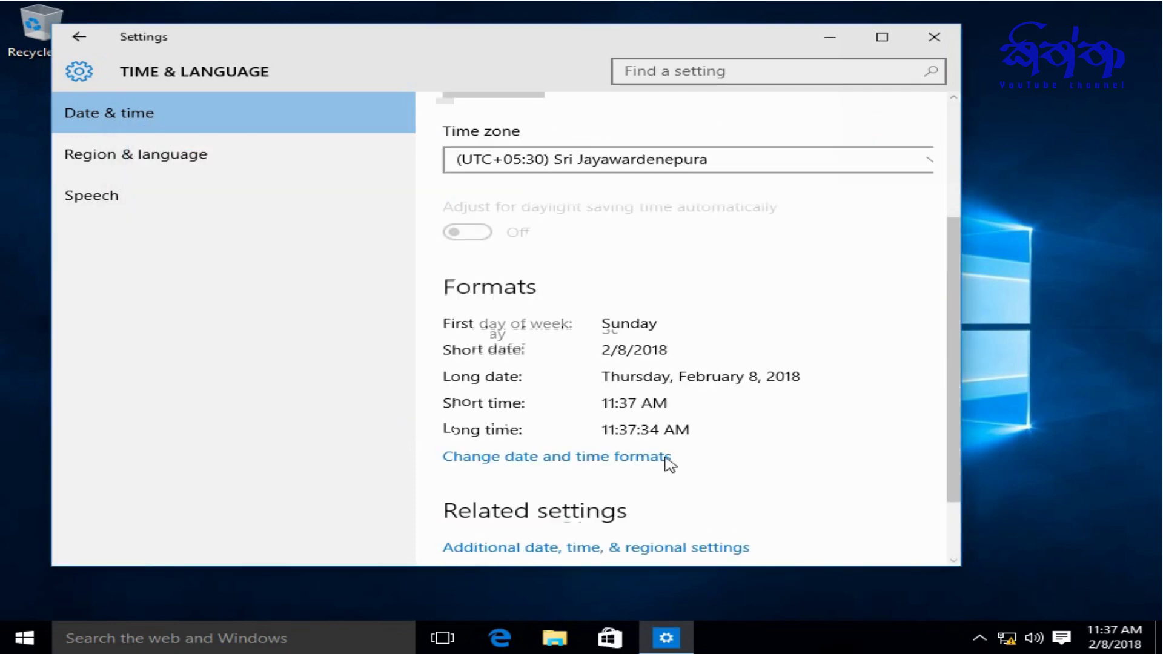
pyautogui.scroll(3, 668, 462)
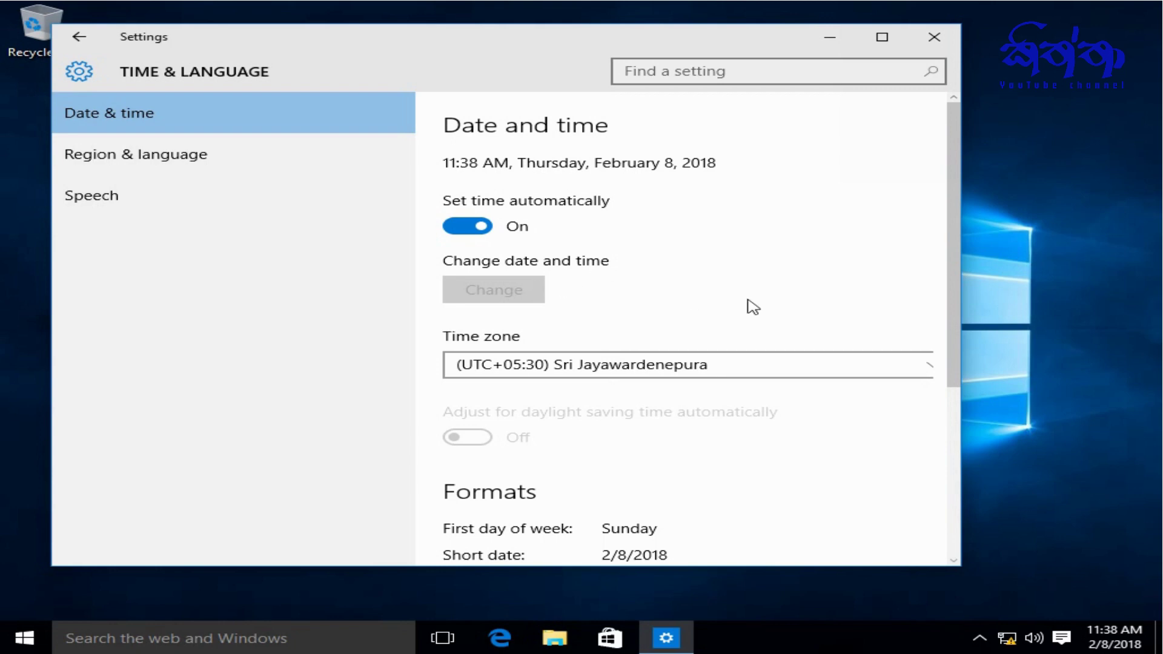
# - Turn off automatic time setting, check the manual date and time options without applying a change, and close Settings
pyautogui.click(451, 227)
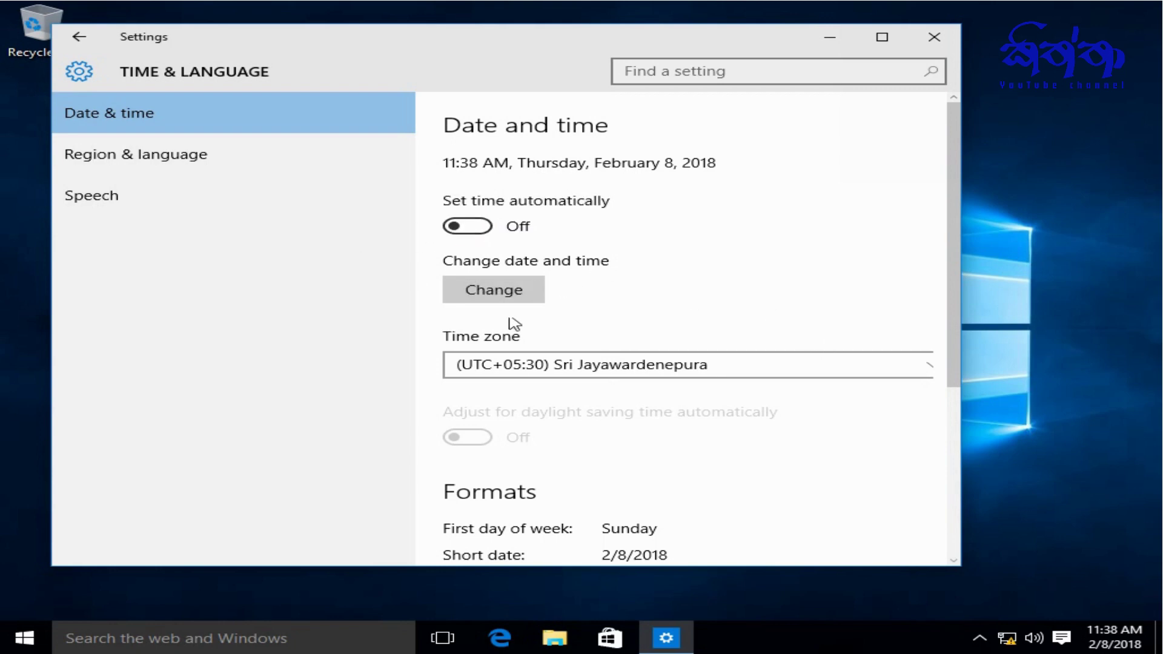
pyautogui.click(489, 289)
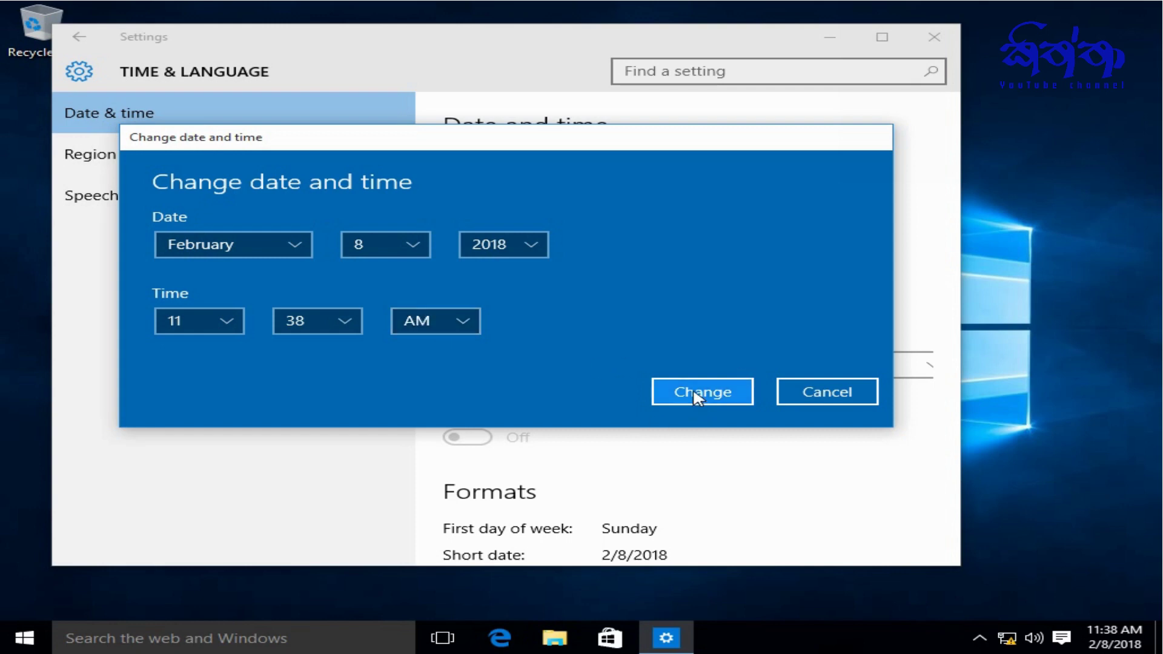
pyautogui.click(863, 391)
pyautogui.scroll(-1, 806, 358)
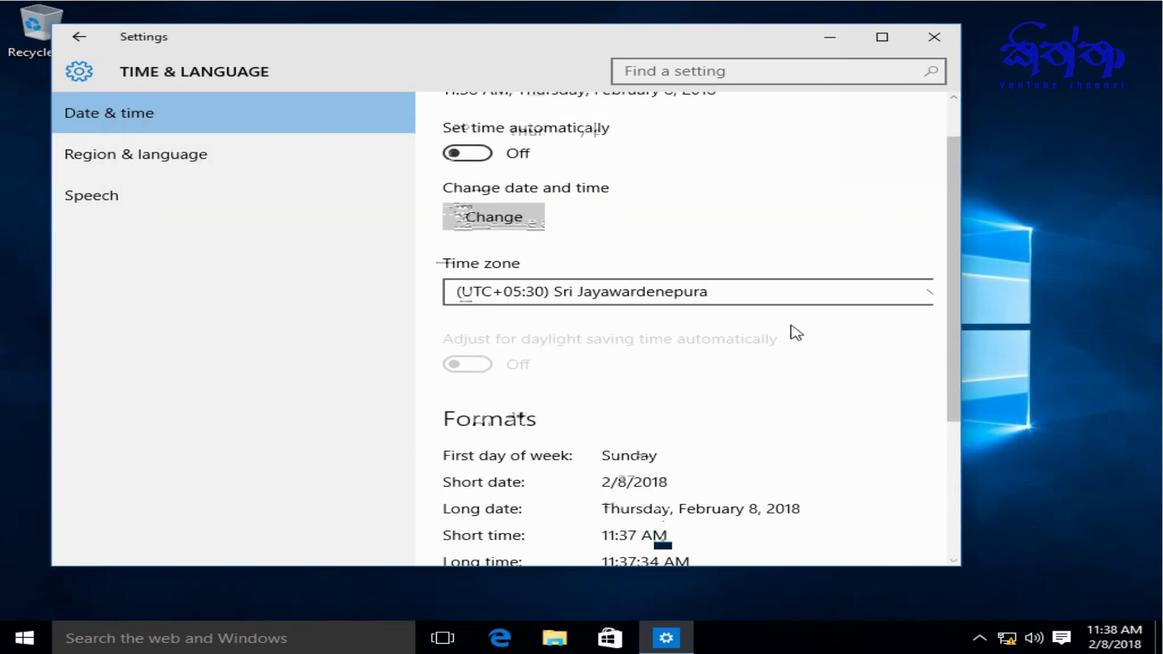
pyautogui.scroll(-3, 795, 331)
pyautogui.click(940, 35)
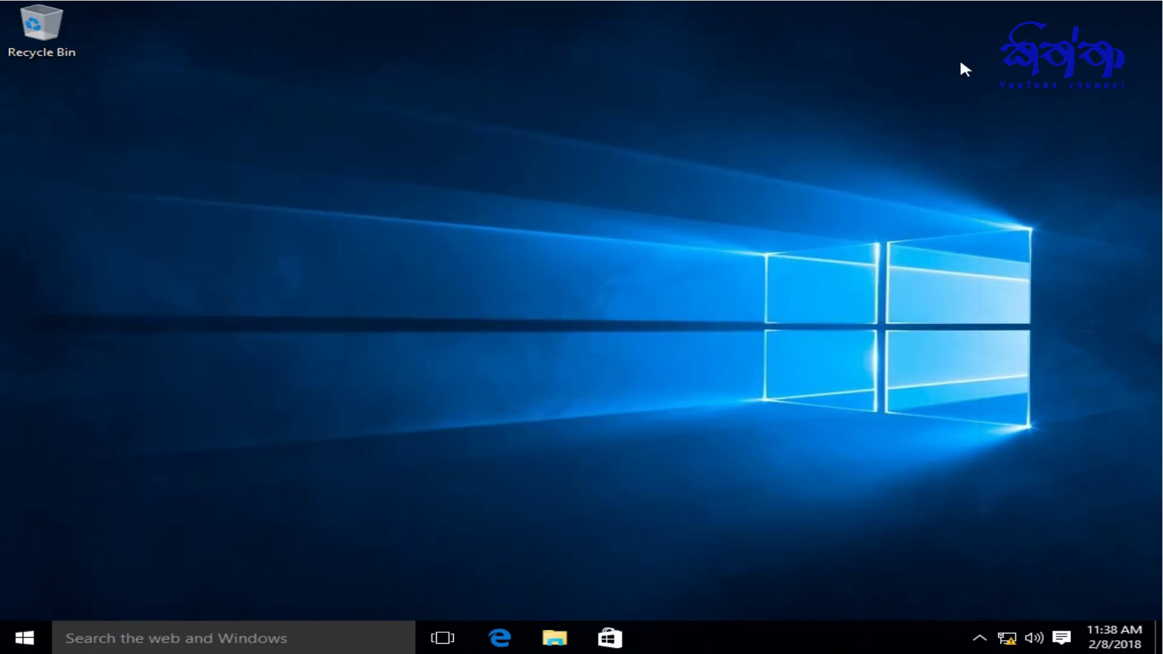